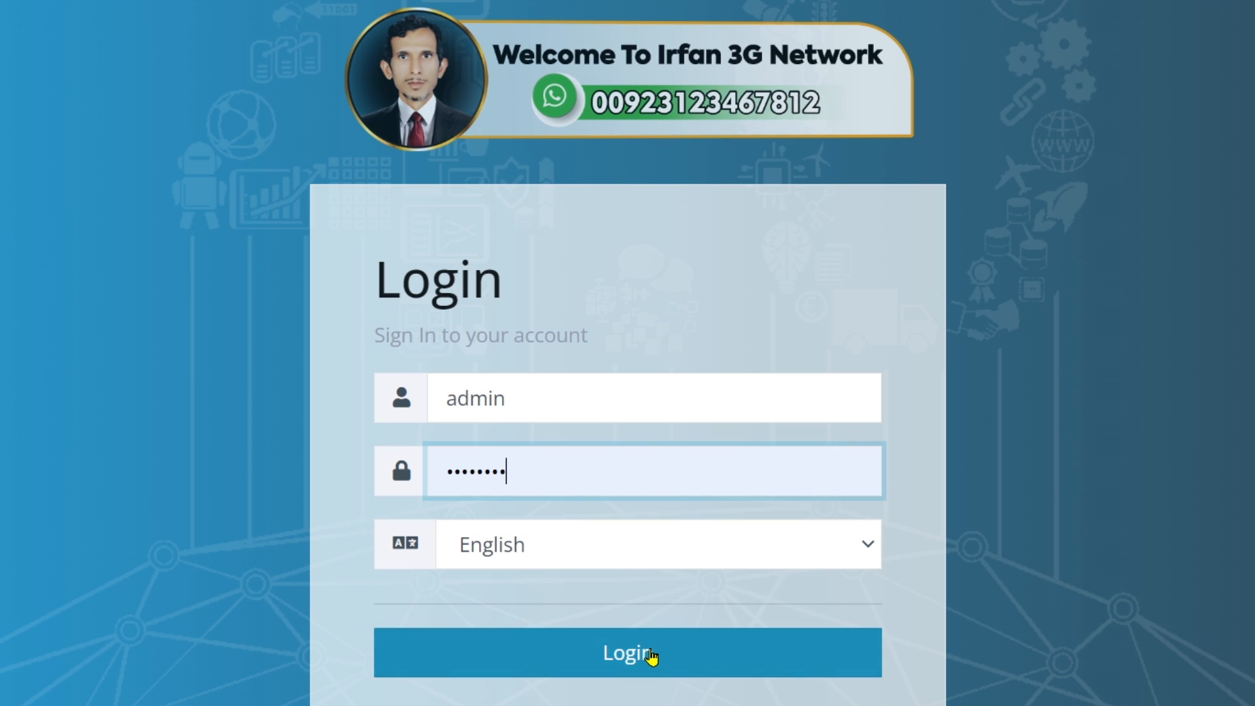
- Log in to the admin panel with the filled-in credentials and open the profiles list
click(653, 654)
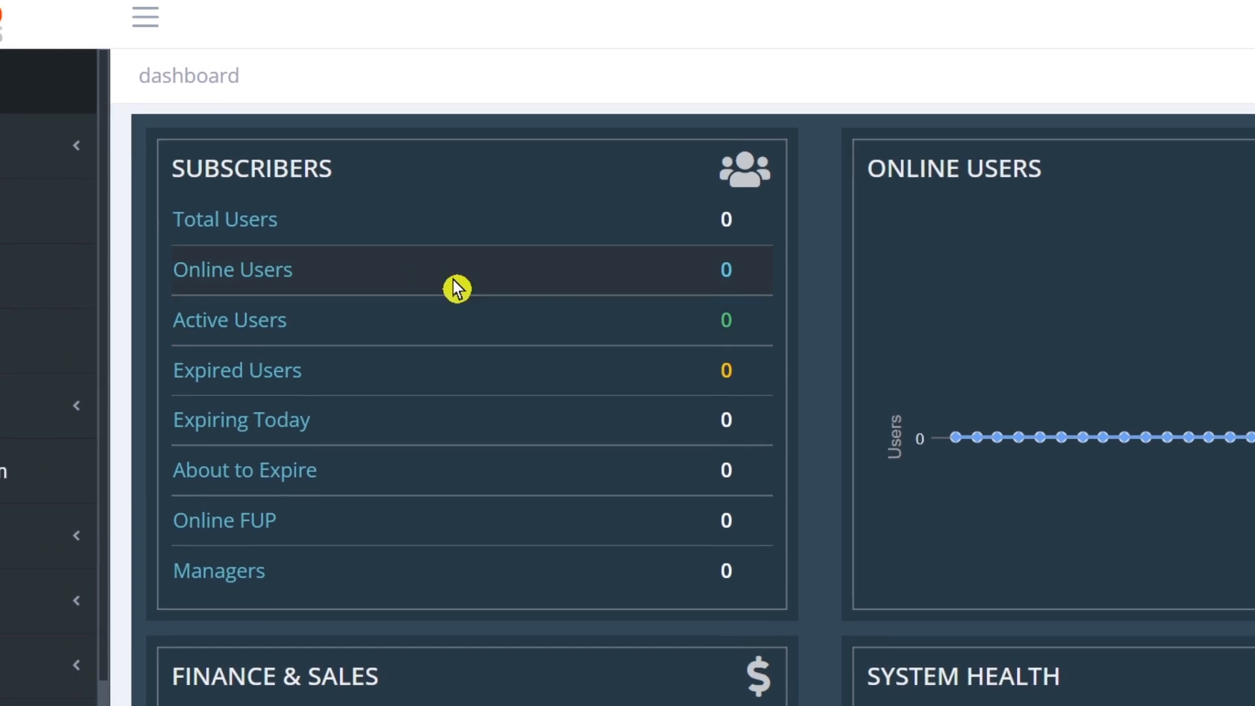
click(194, 431)
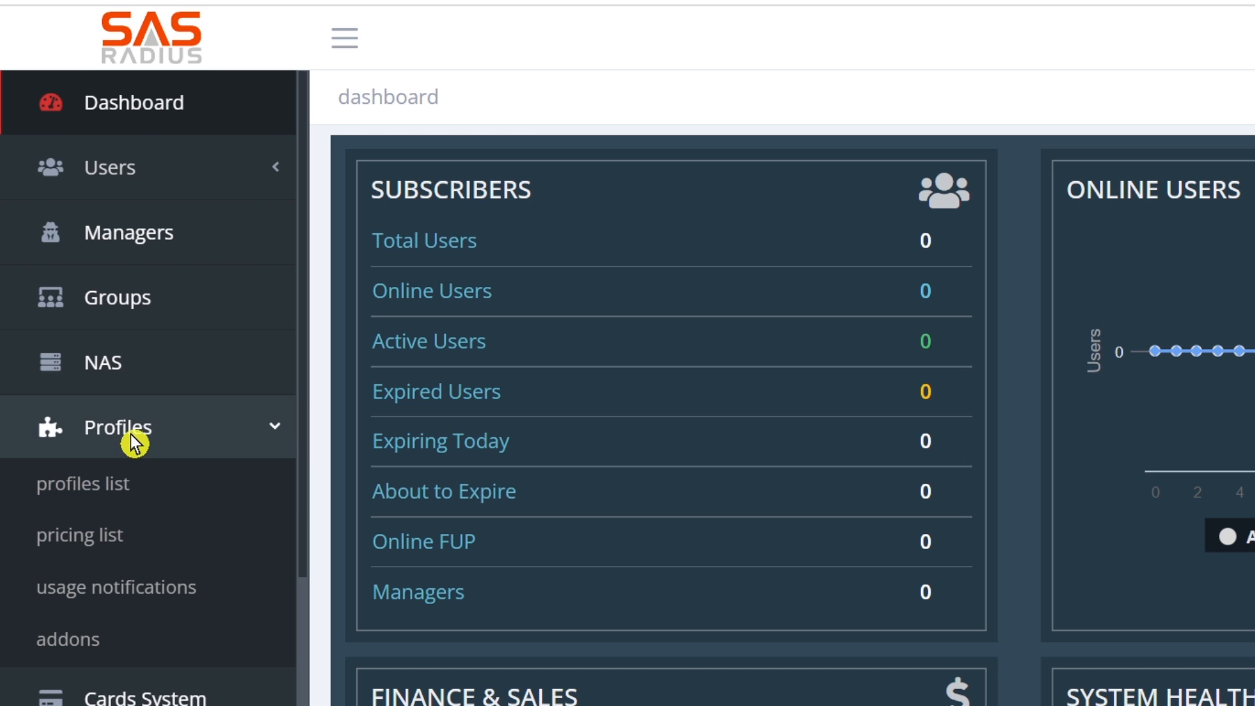
click(134, 485)
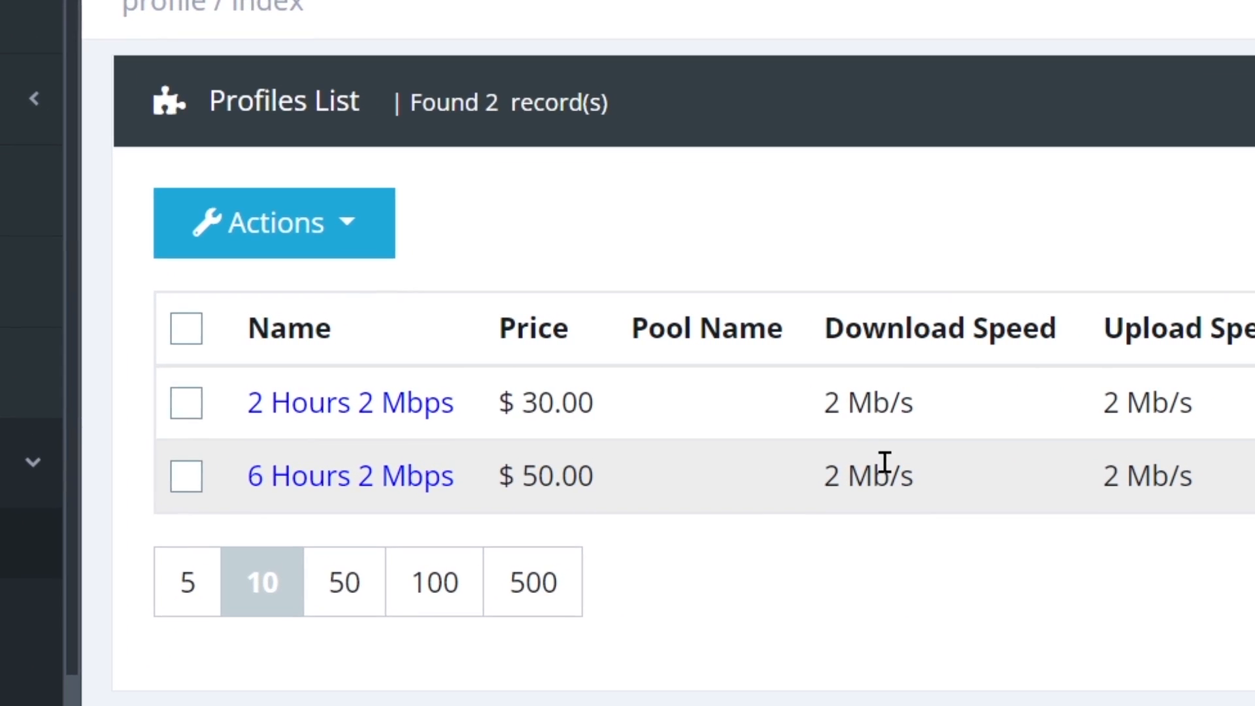
- Start a new profile and set its profile name to "1 Day 2 Mbps"
click(324, 216)
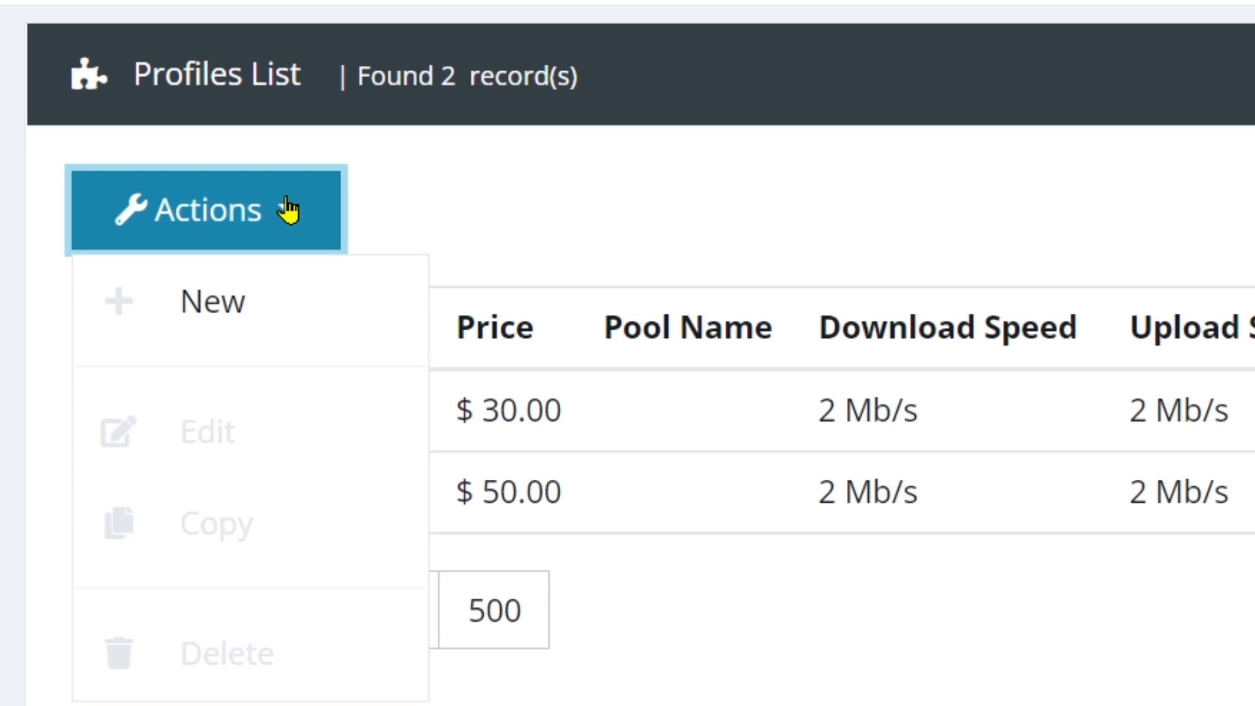
click(221, 304)
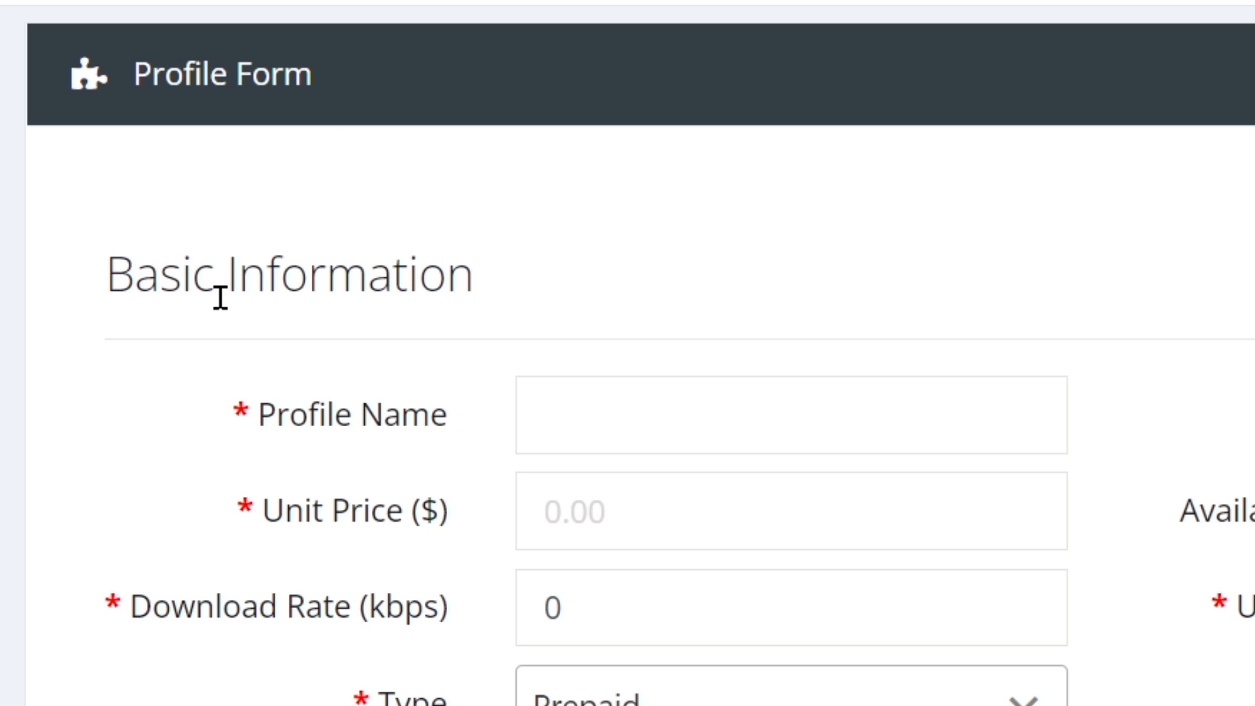
click(685, 407)
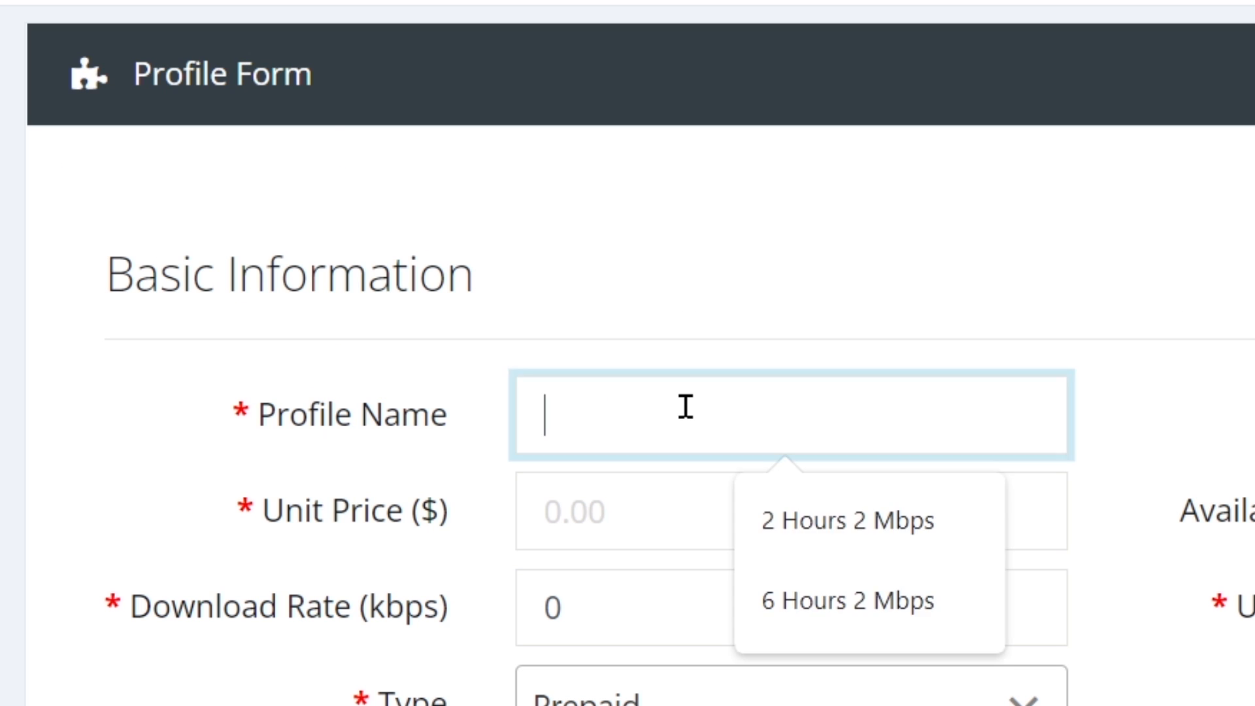
click(793, 525)
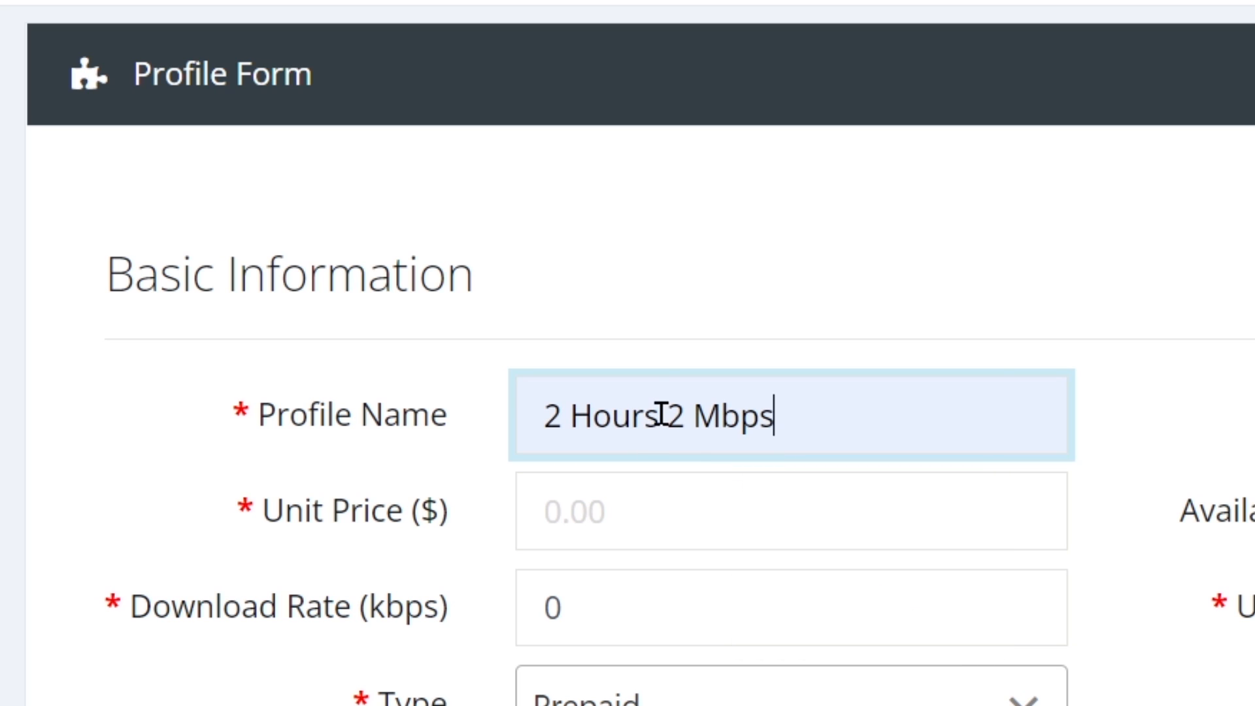
drag(659, 416, 439, 412)
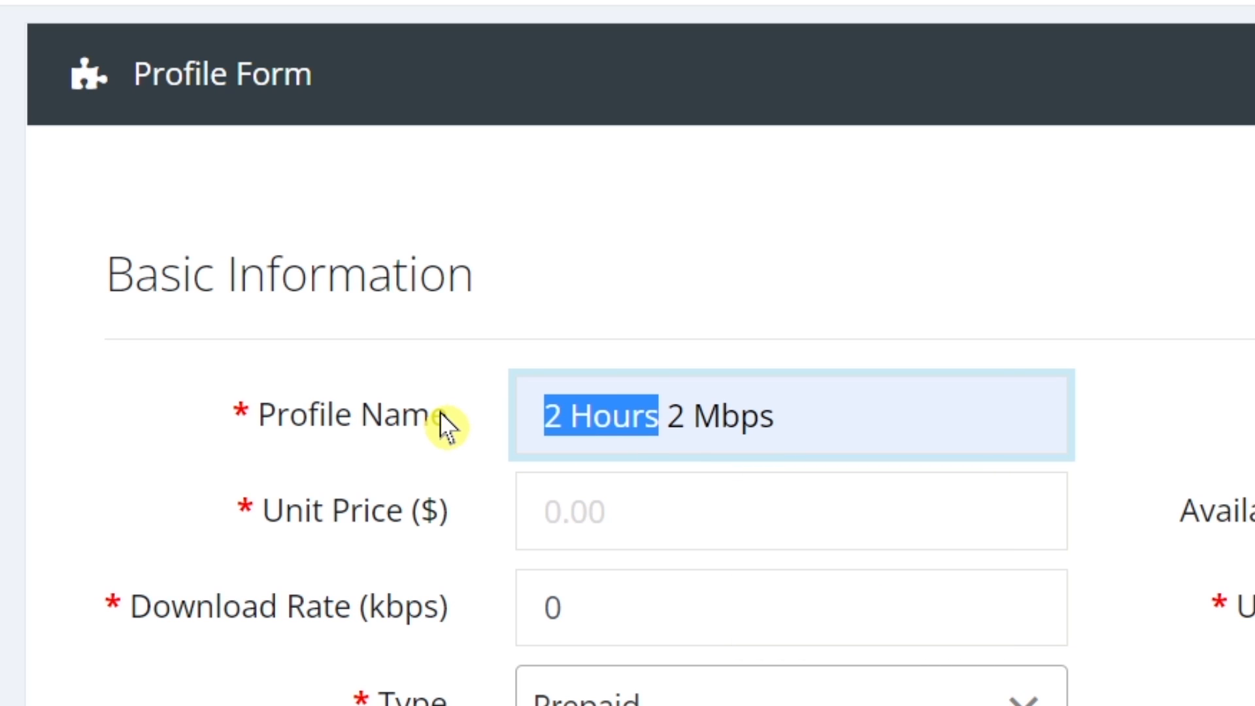
text(1)
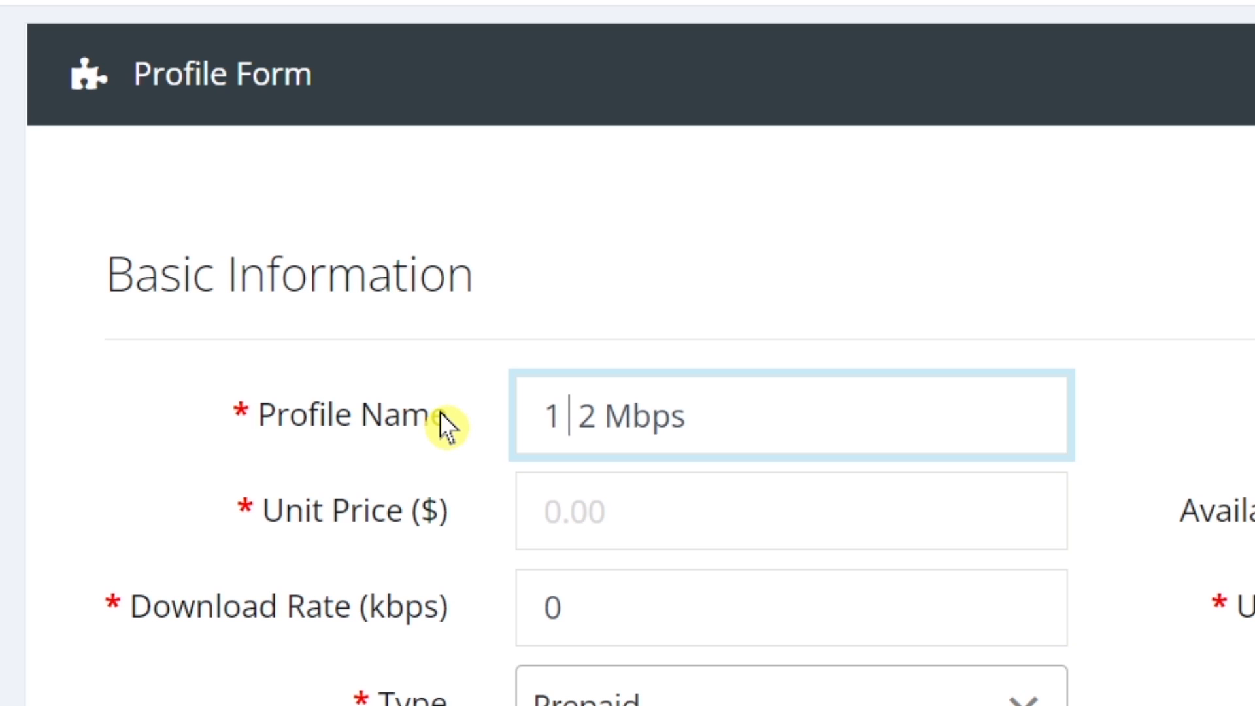
text( Da)
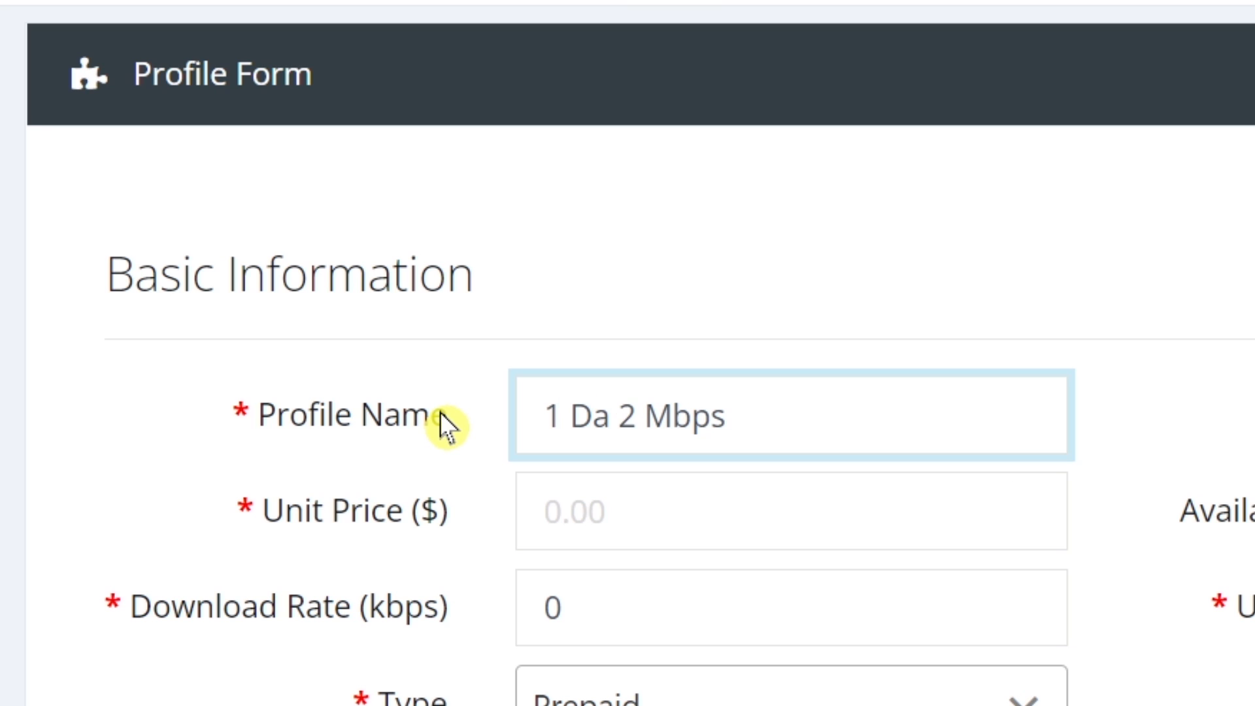
text(y)
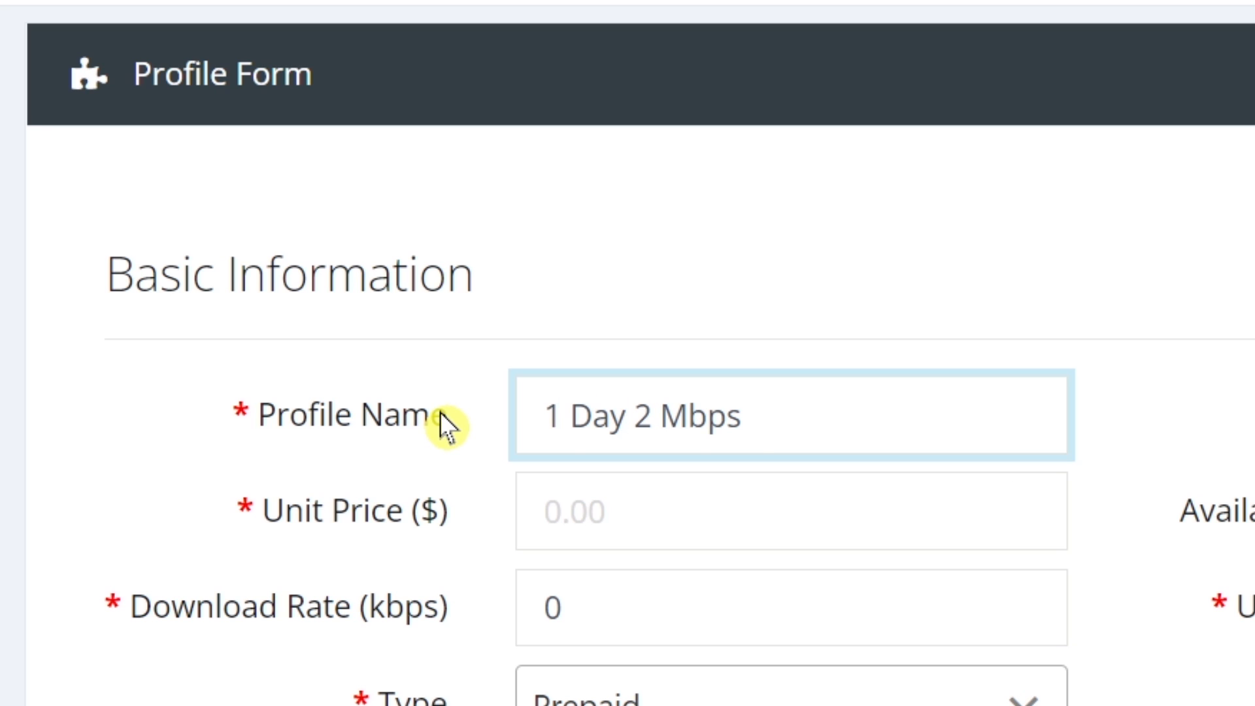
- Copy the profile name "1 Day 2 Mbps" into the Short Description field
click(756, 414)
drag(756, 414, 496, 425)
key(ctrl+c)
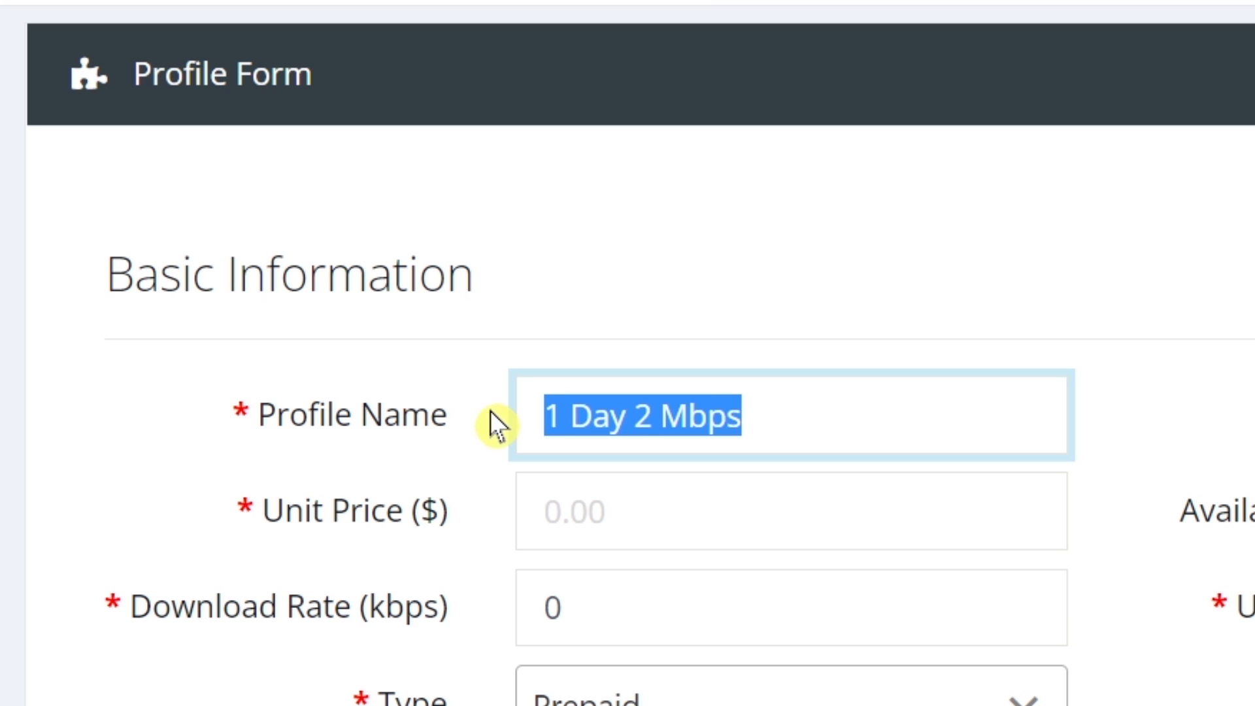
right_click(583, 416)
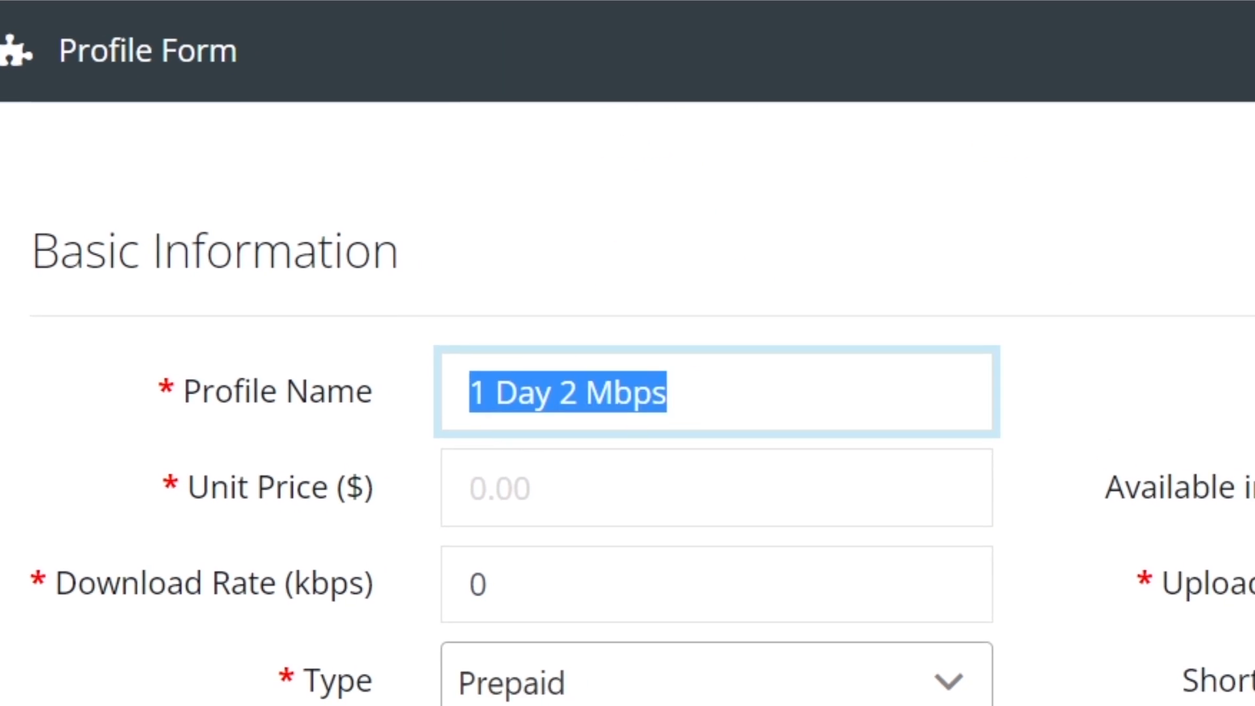
click(1184, 530)
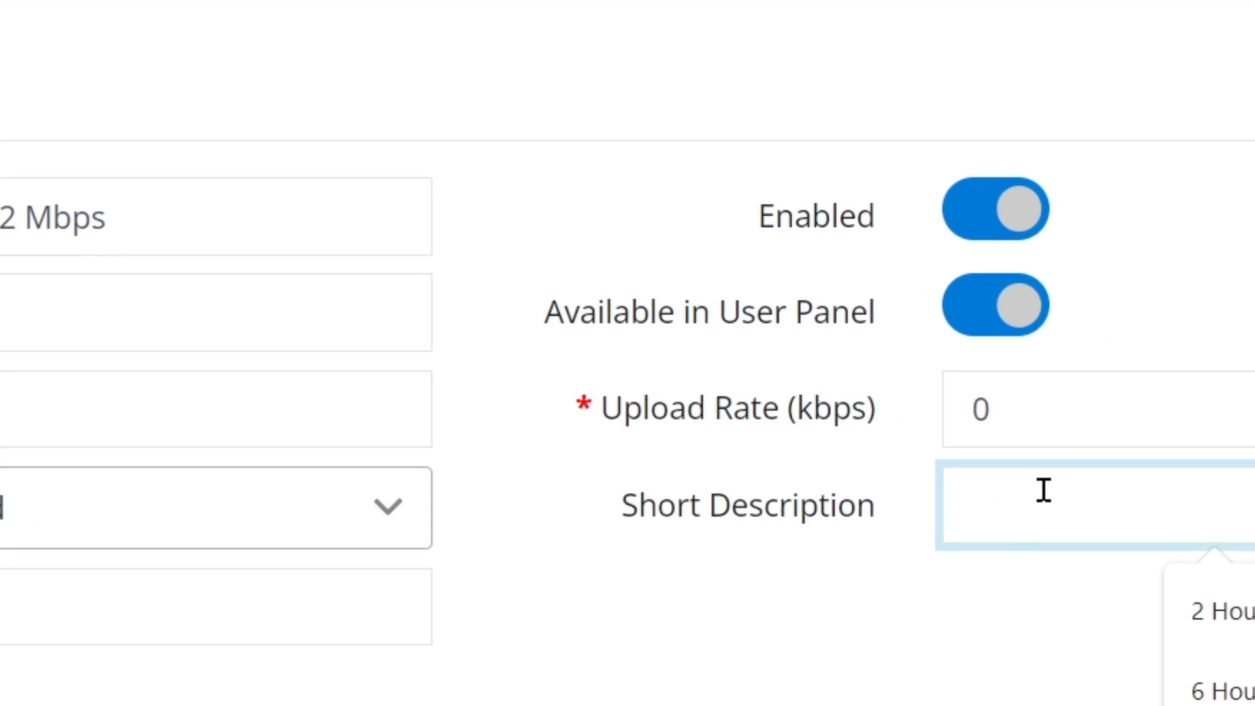
right_click(1043, 491)
click(1158, 75)
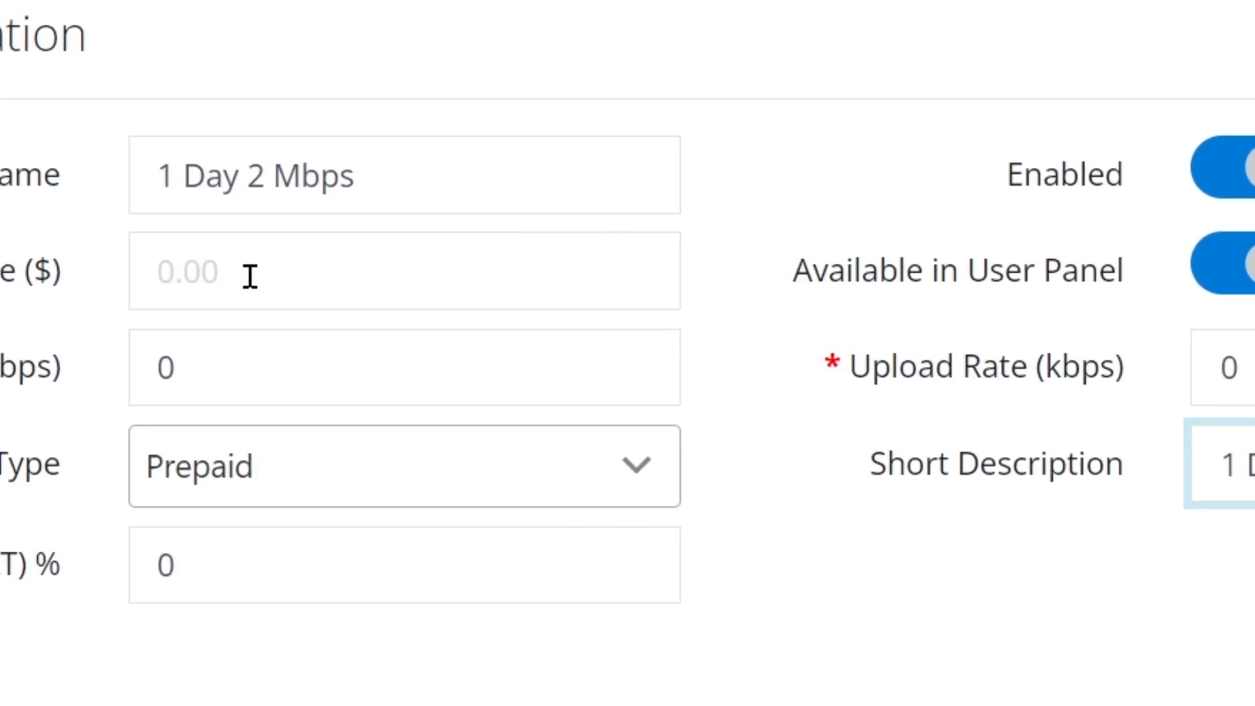
- Set the profile's unit price to $100 and both its download and upload rates to 2048 kbps
click(541, 300)
text(100)
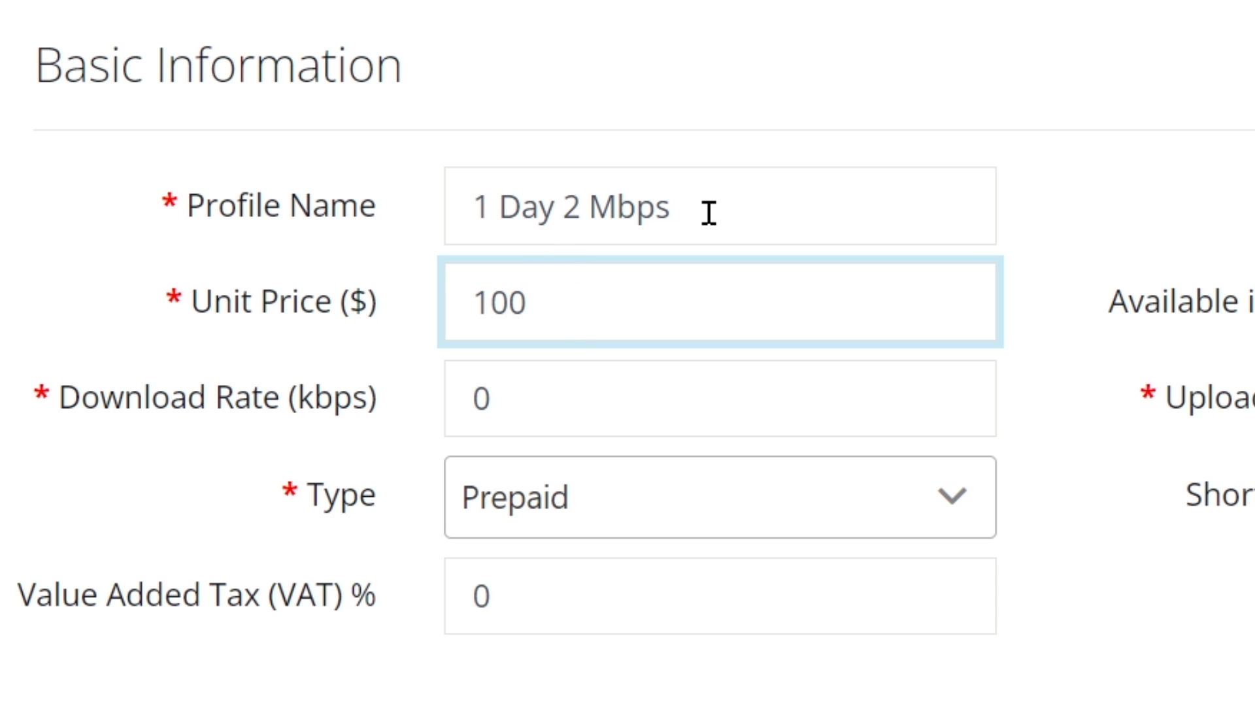
click(341, 399)
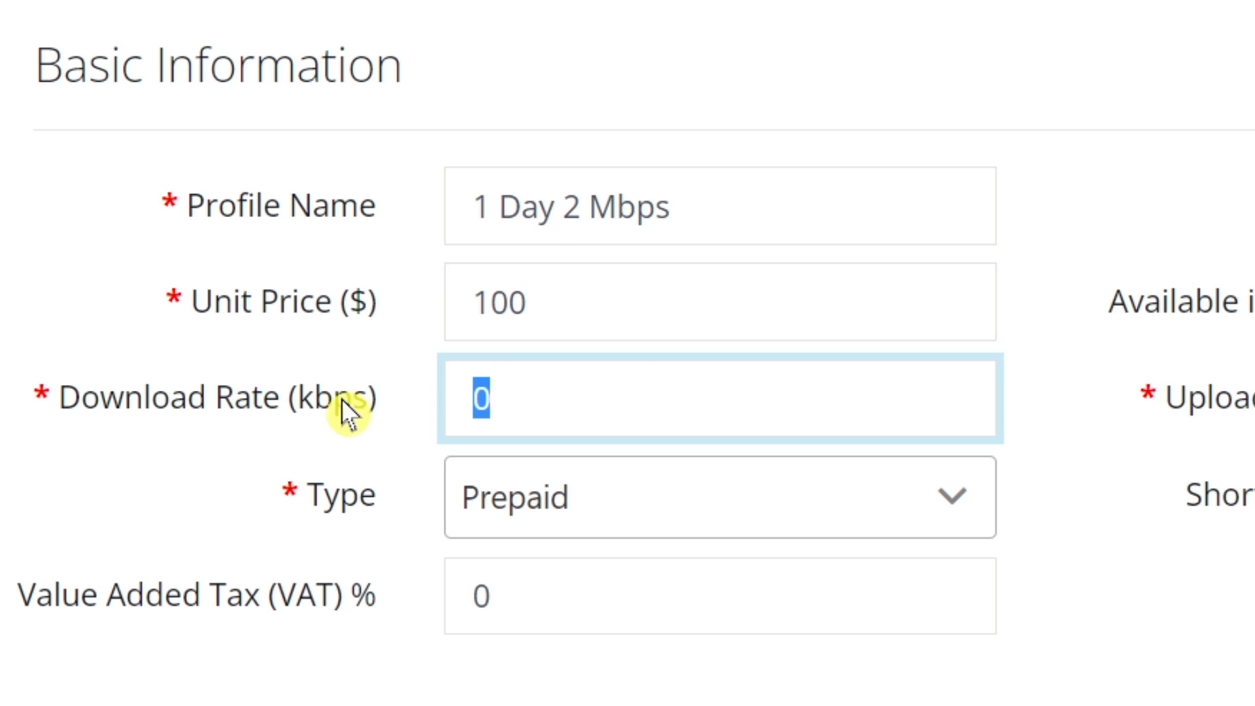
text(204)
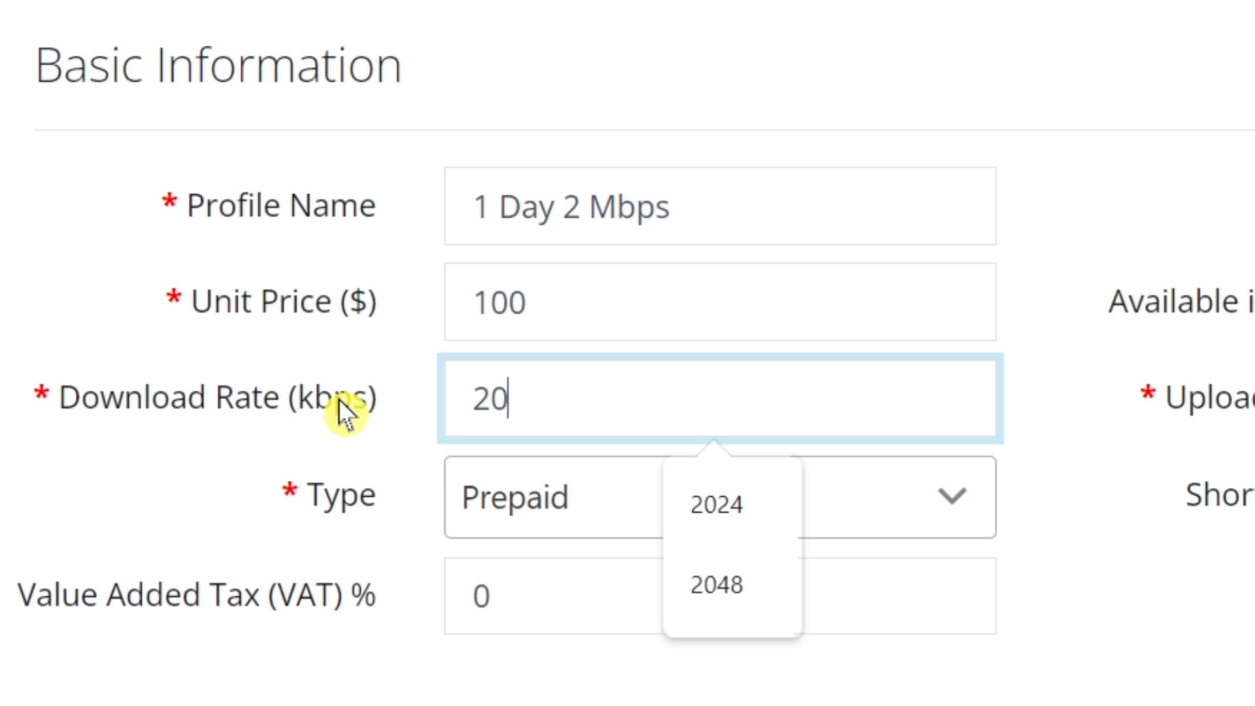
text(8)
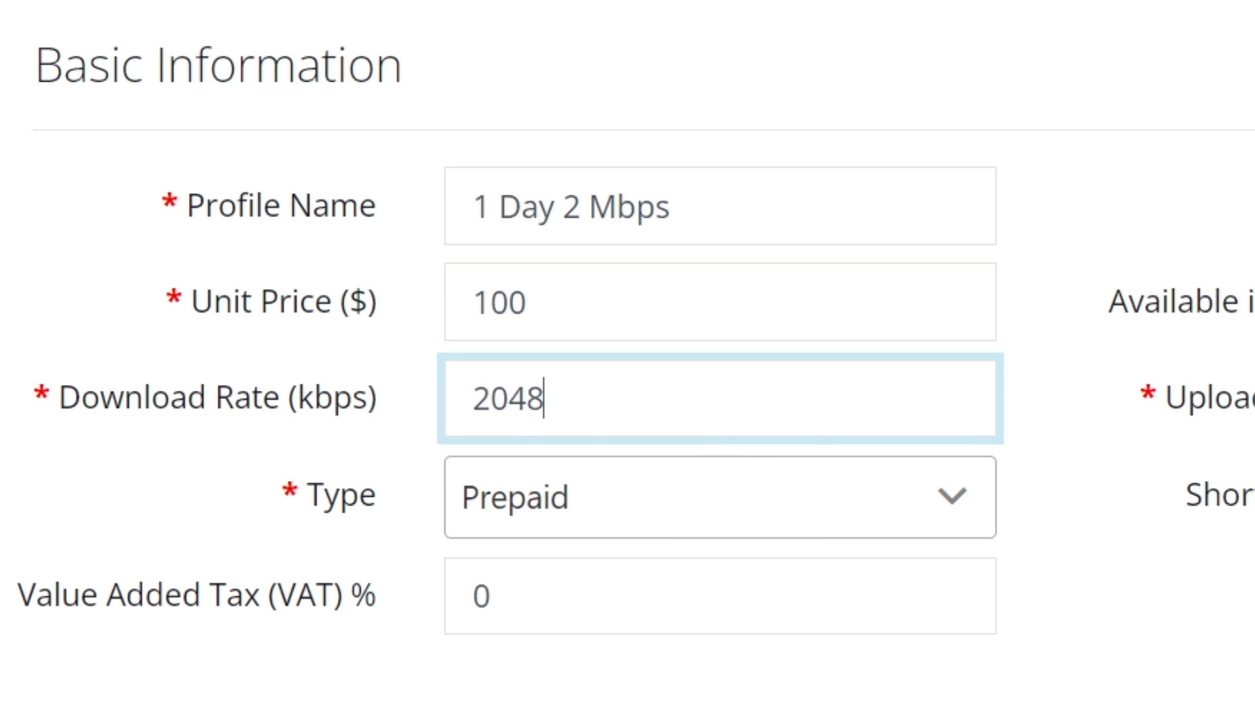
click(794, 403)
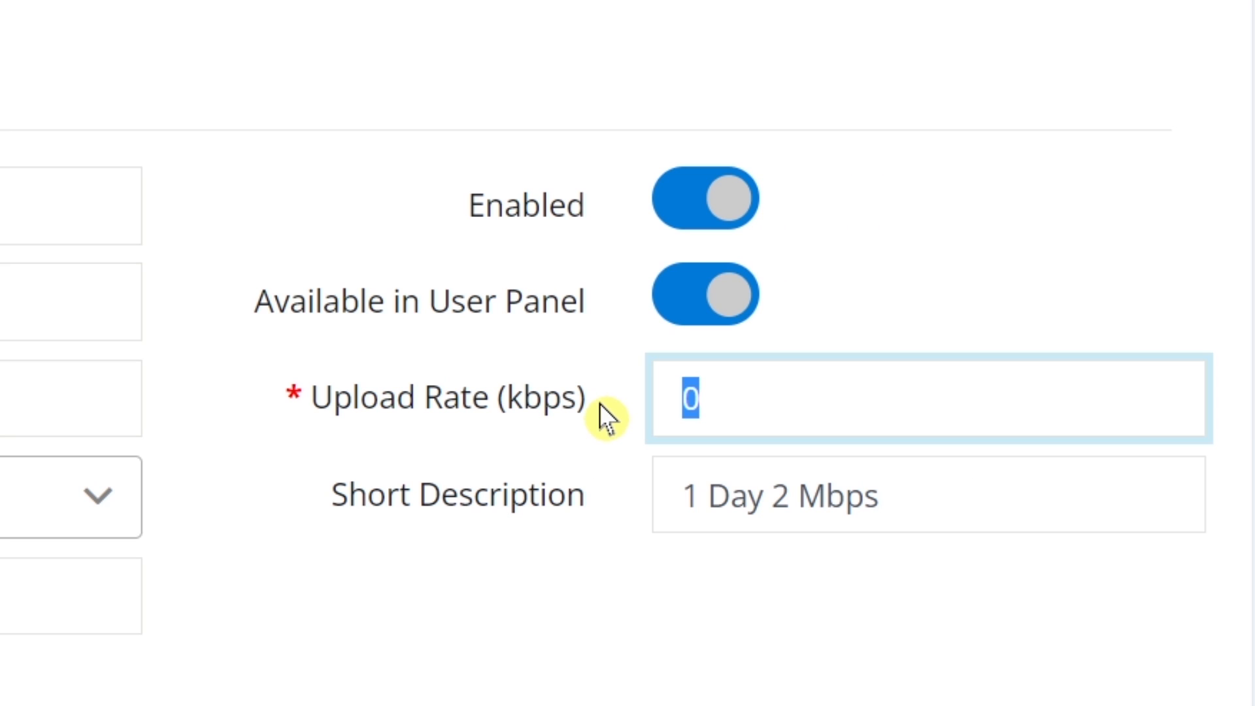
text(2048)
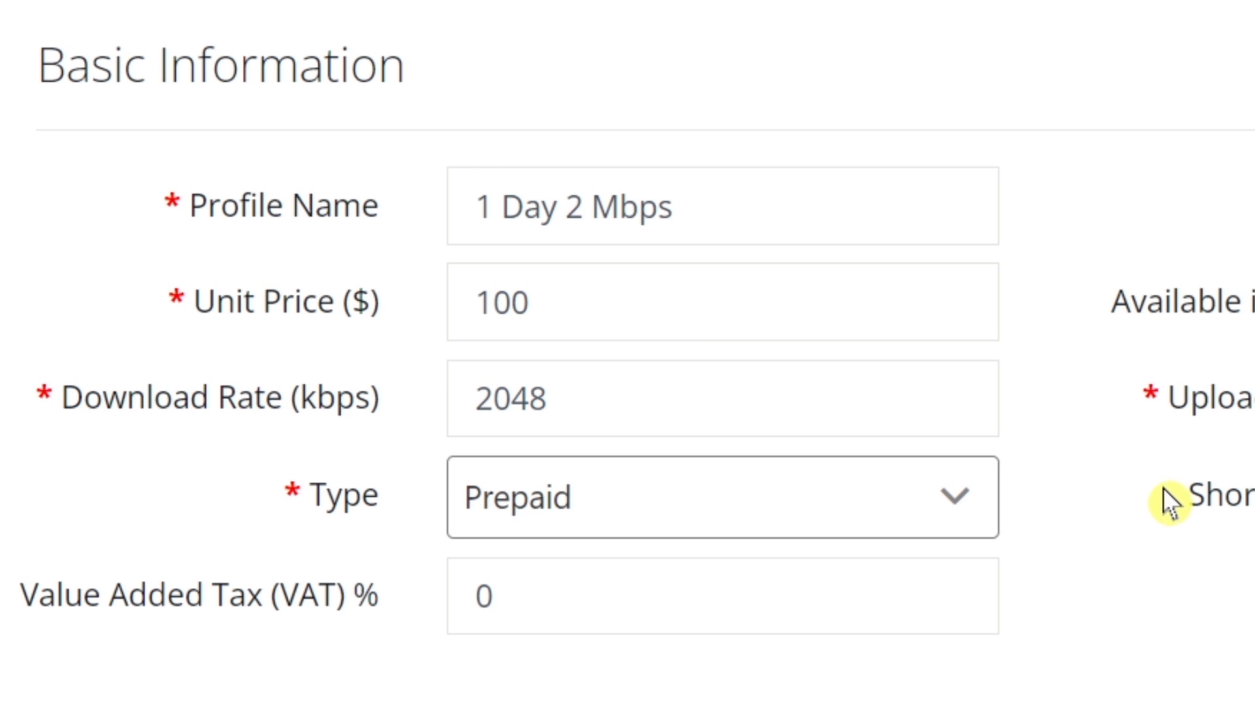
- Enable Limit Expiration in the Service Limits and set the expiration to 1 day(s)
scroll(1205, 358, down, 5)
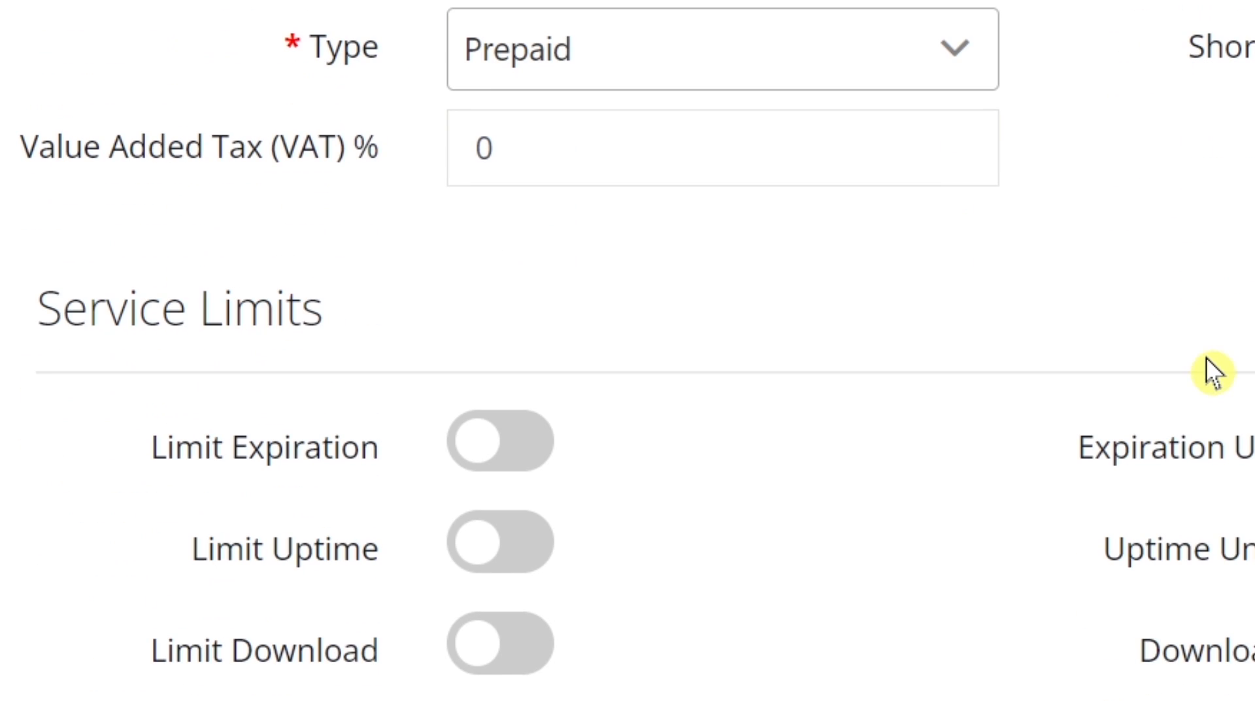
scroll(867, 396, down, 3)
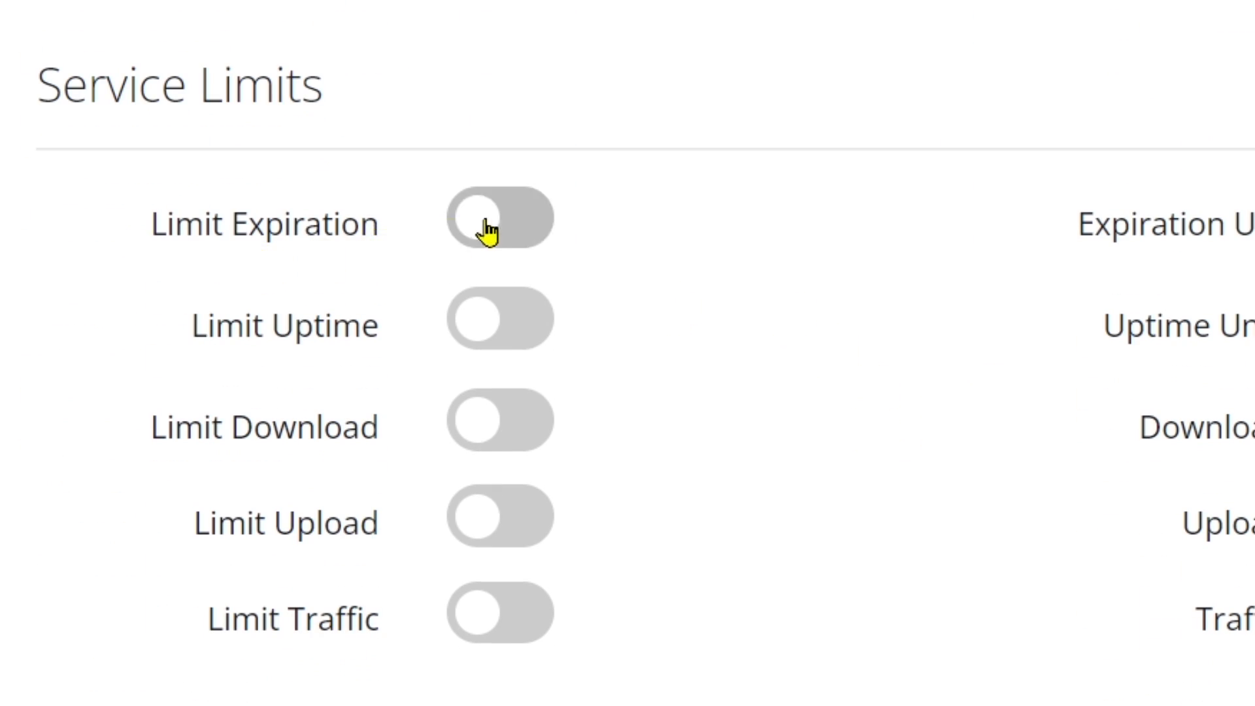
click(546, 224)
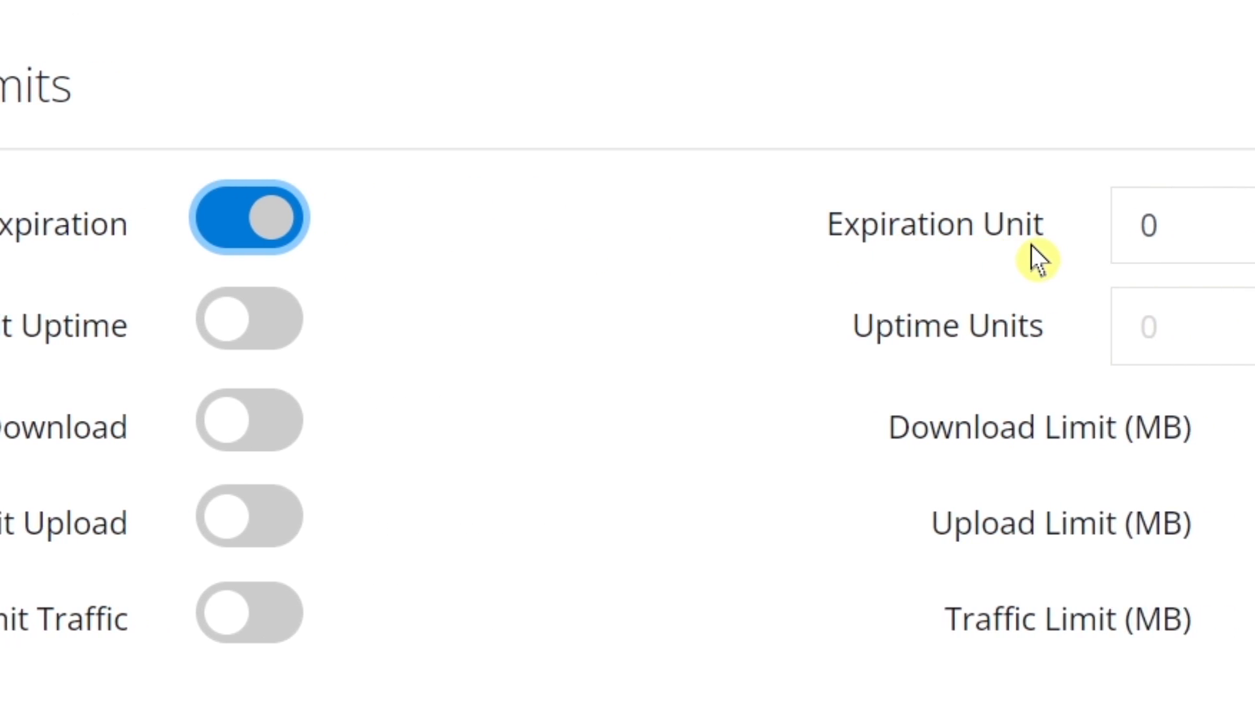
click(1184, 240)
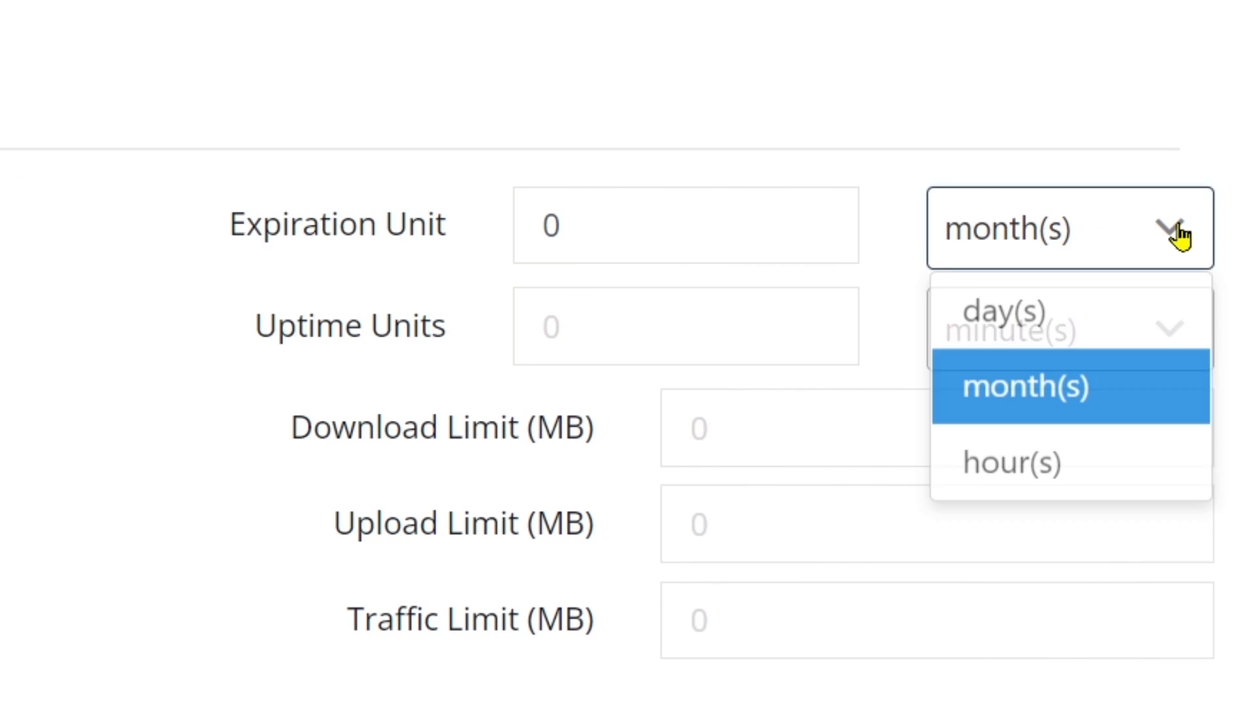
click(1021, 315)
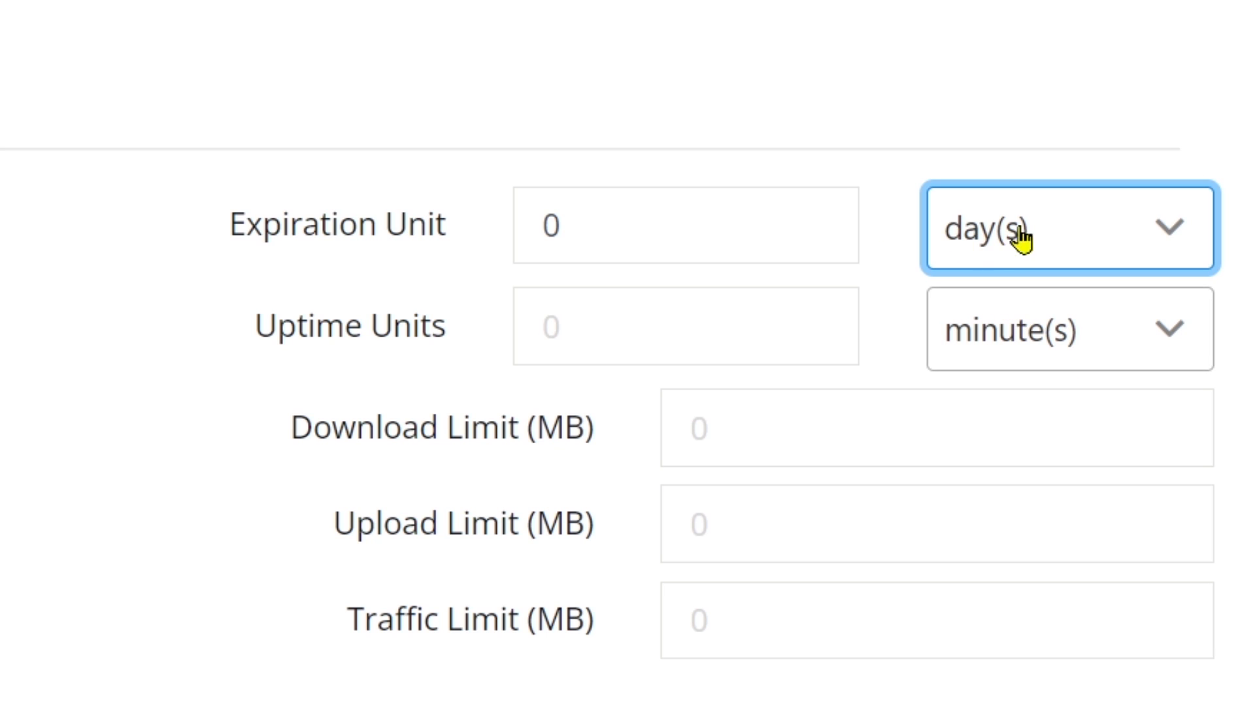
double_click(583, 227)
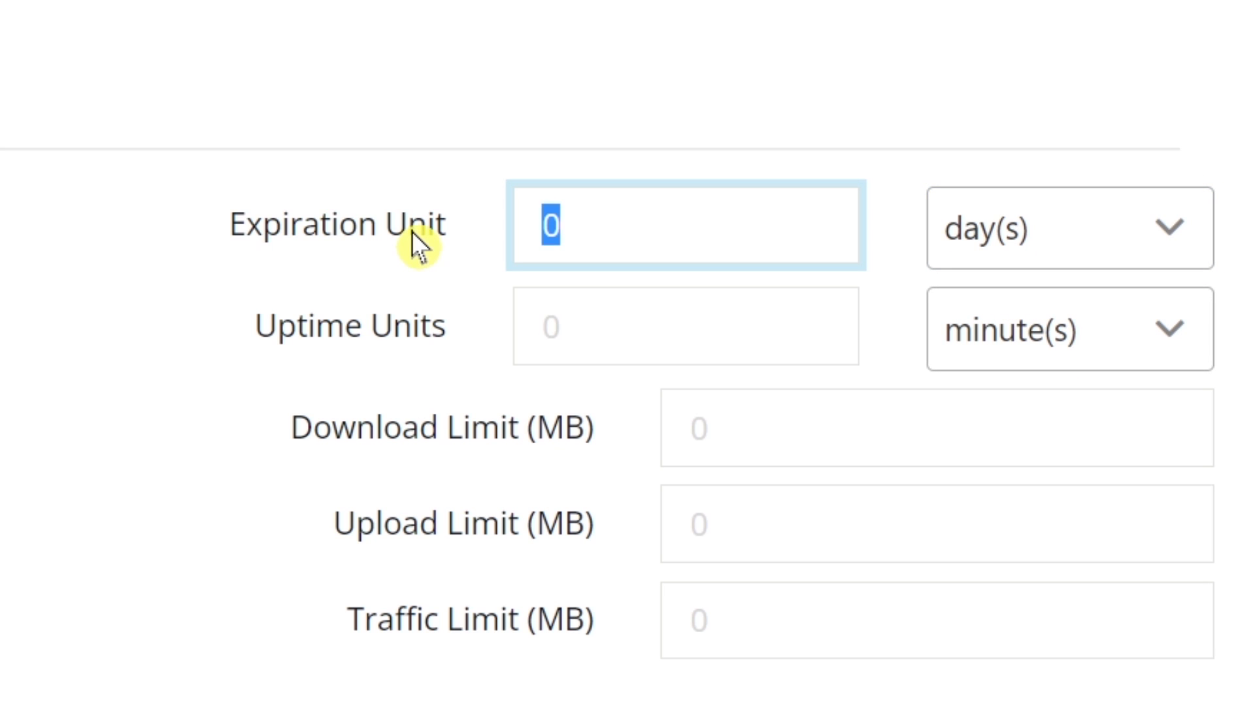
text(1)
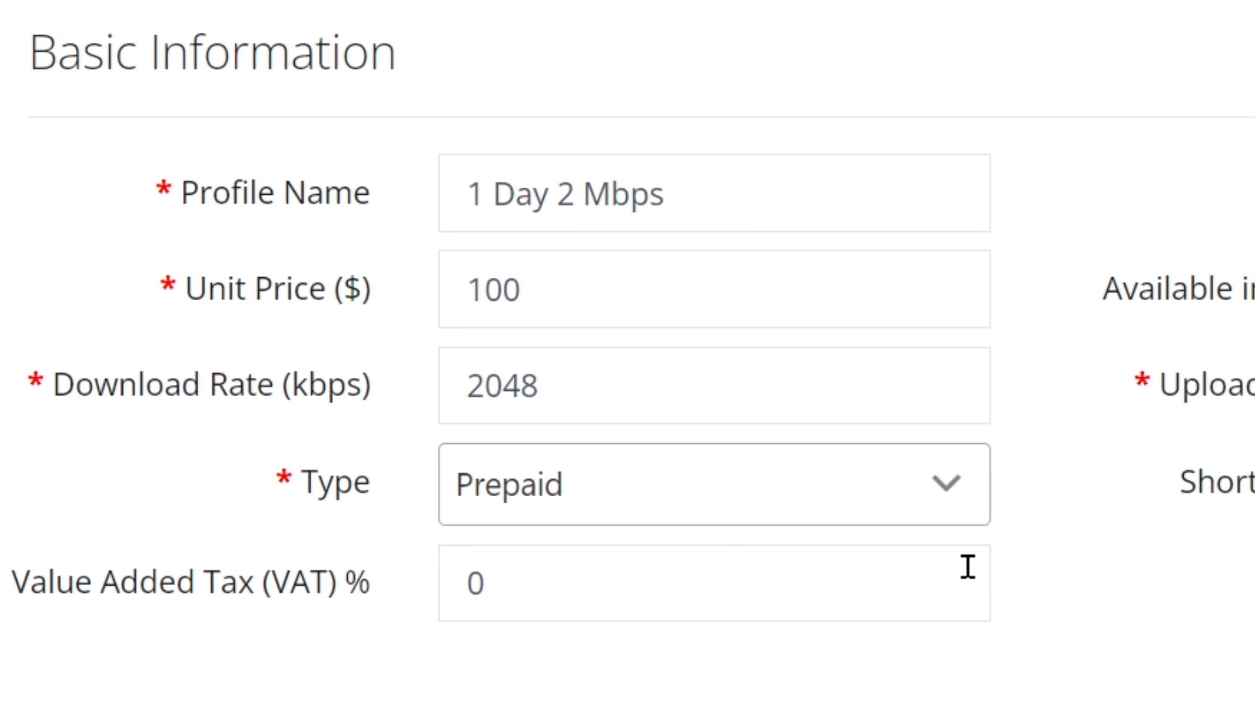
- Submit the completed form to save the 1 Day 2 Mbps profile
scroll(1088, 523, down, 10)
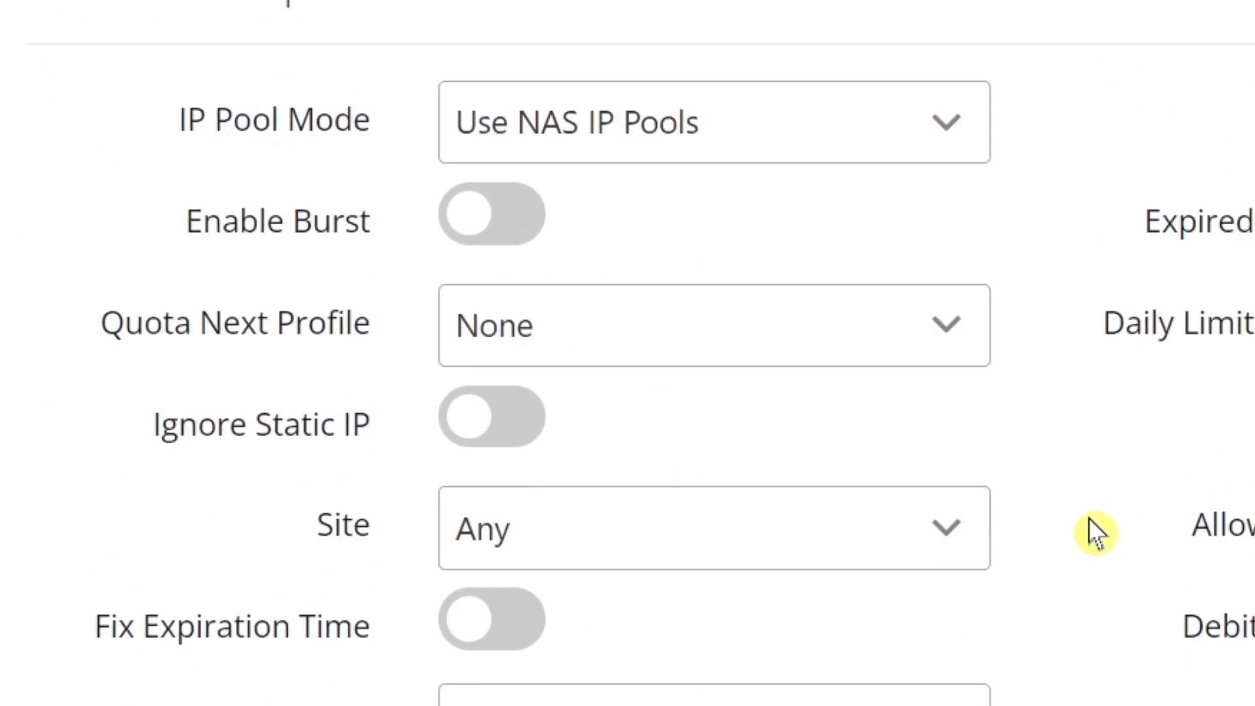
scroll(1095, 532, down, 6)
scroll(1096, 532, down, 4)
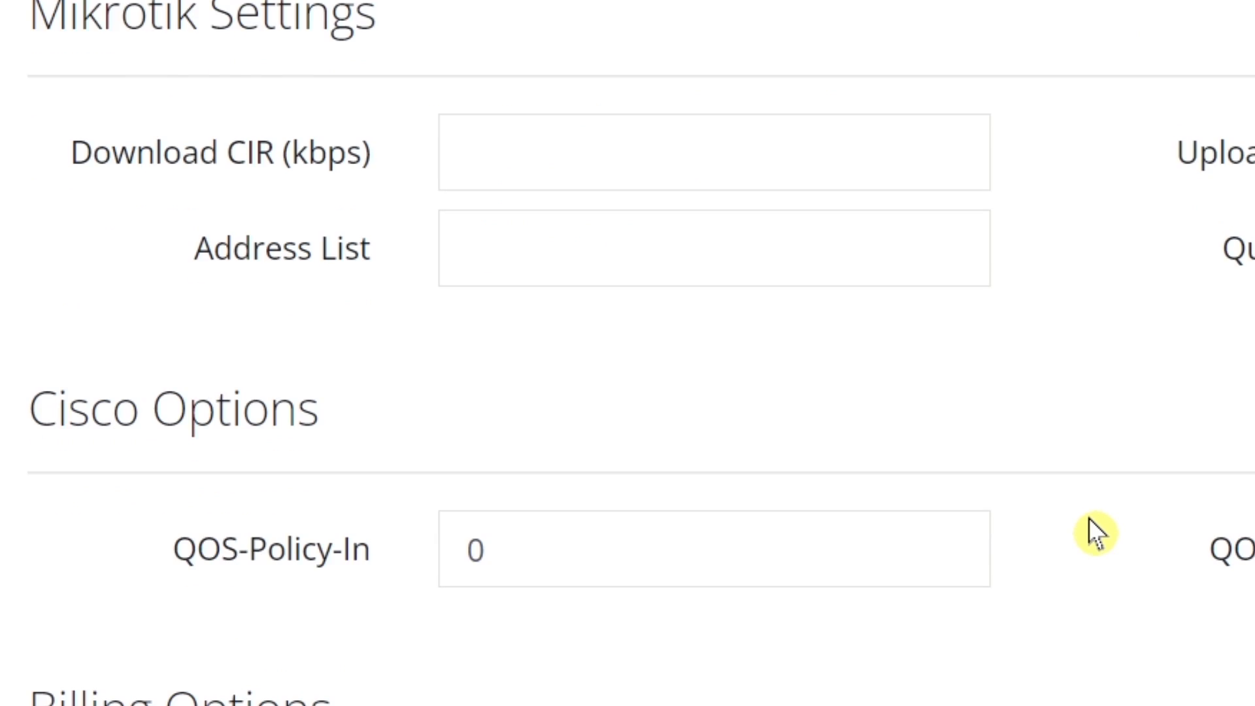
scroll(1088, 518, down, 12)
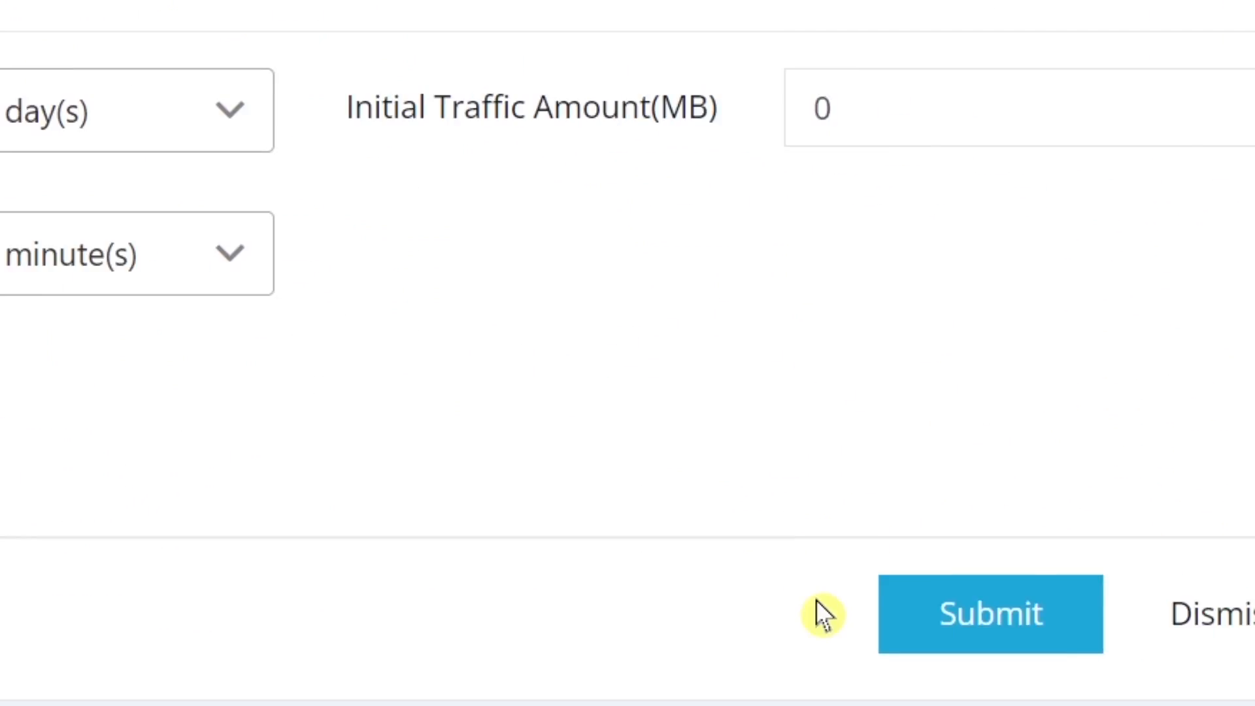
click(1000, 627)
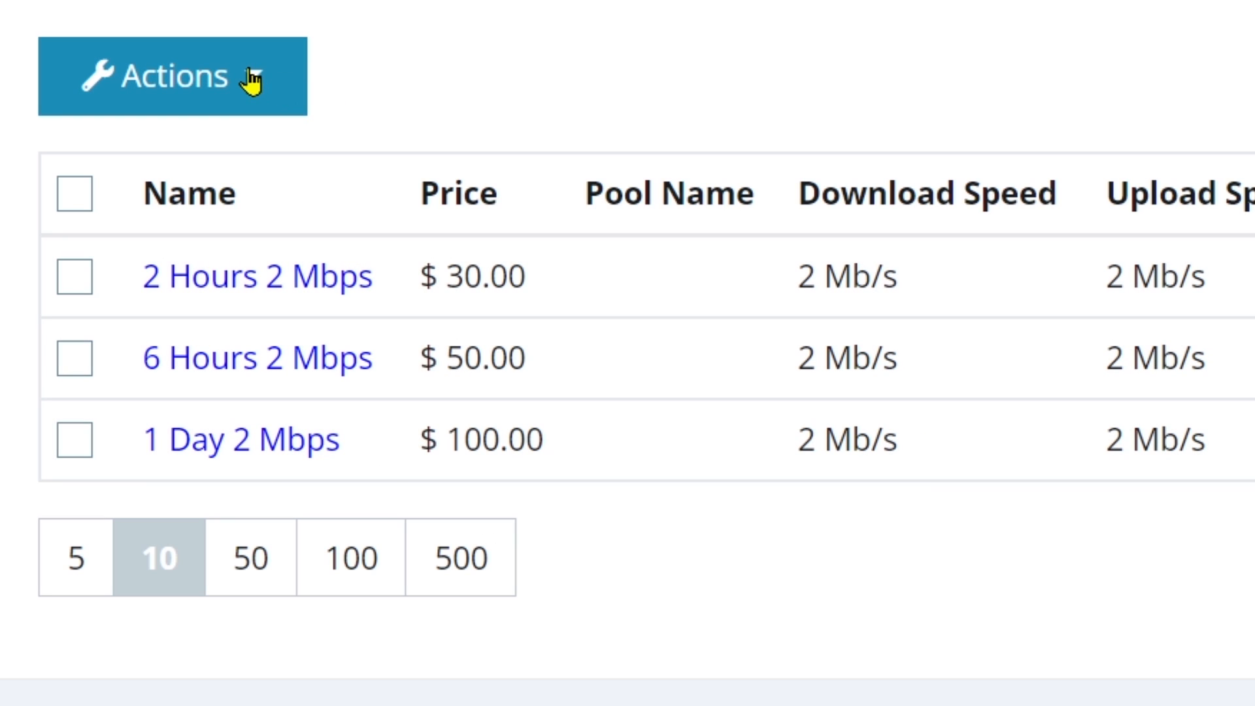
- Start a new service profile and enter "7 Day 2 Mbps" as its profile name
click(251, 79)
click(202, 171)
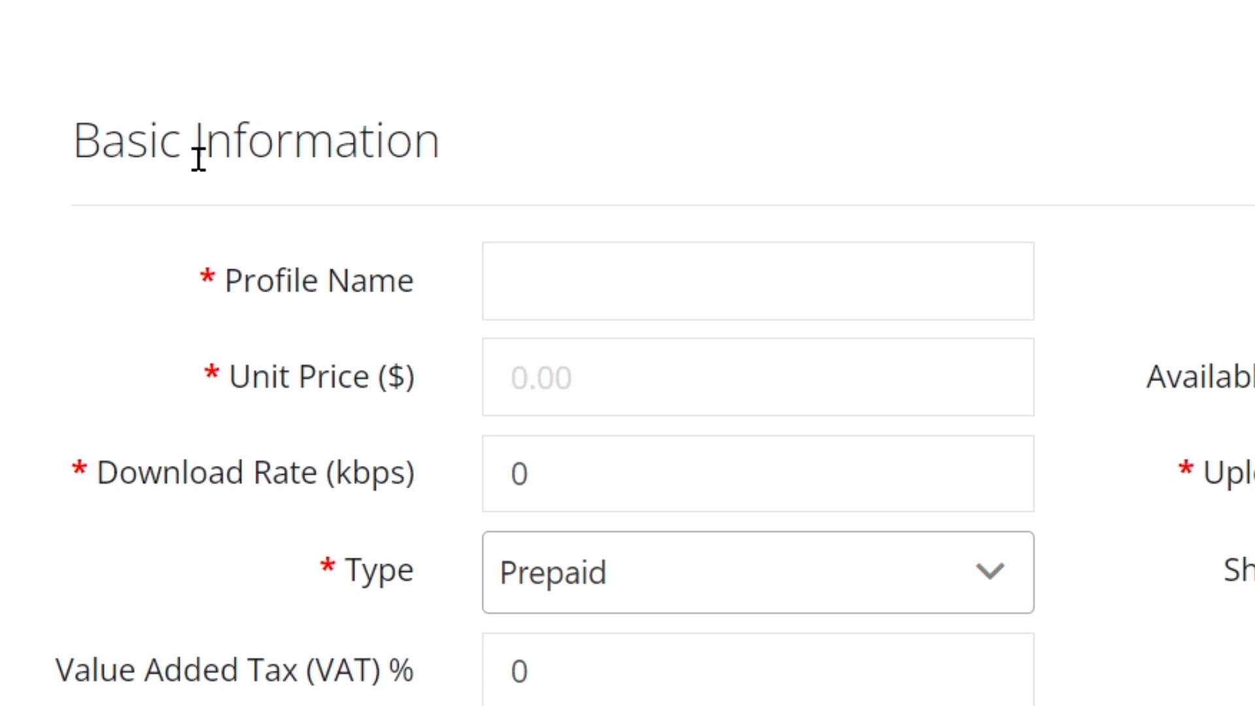
click(660, 281)
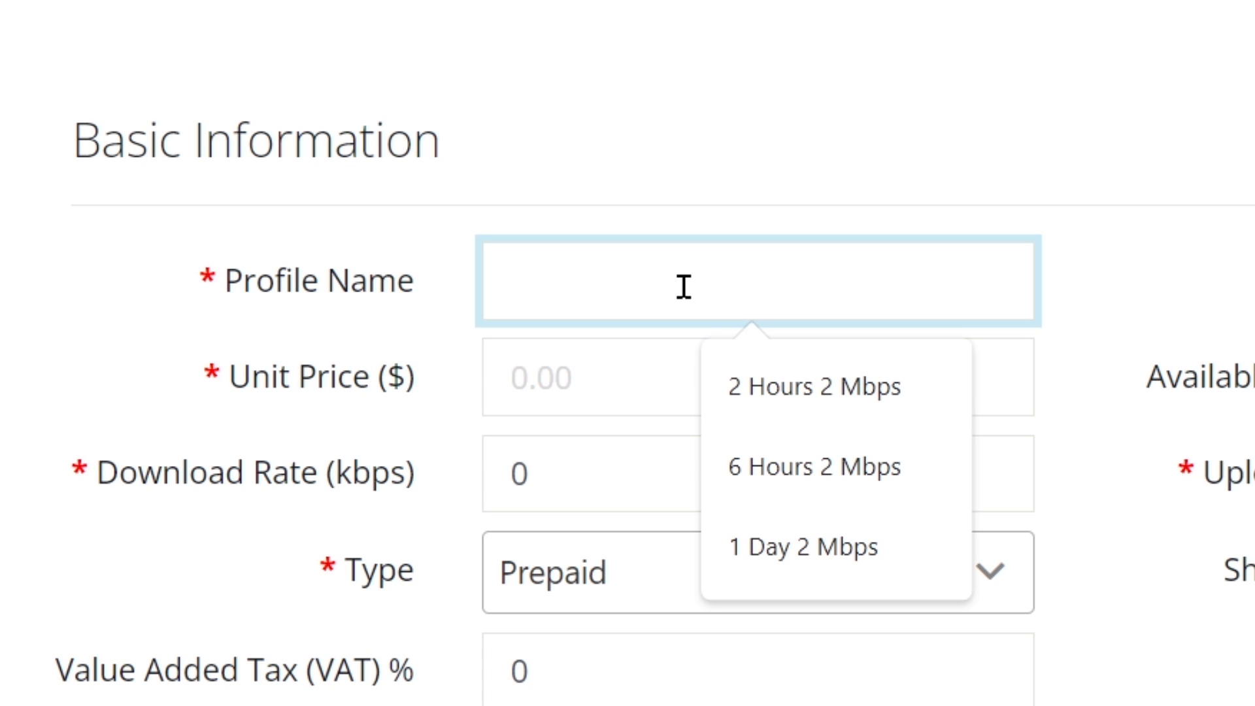
click(817, 559)
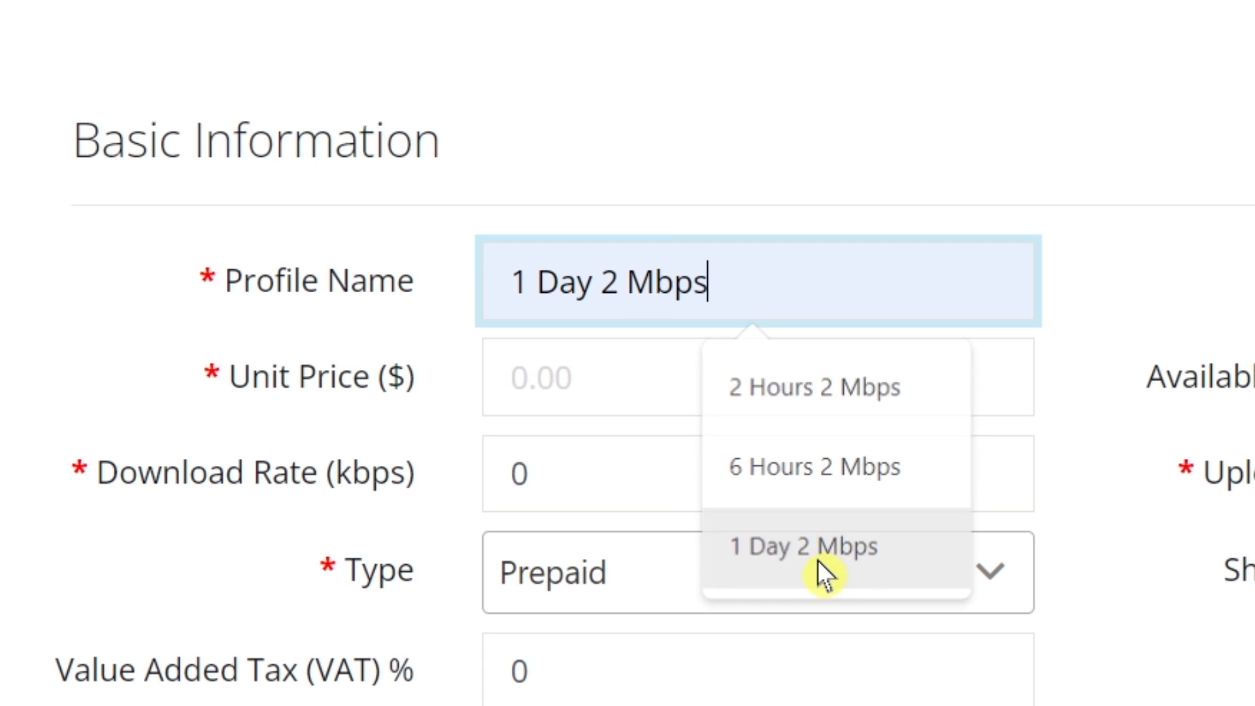
click(528, 287)
drag(528, 287, 445, 289)
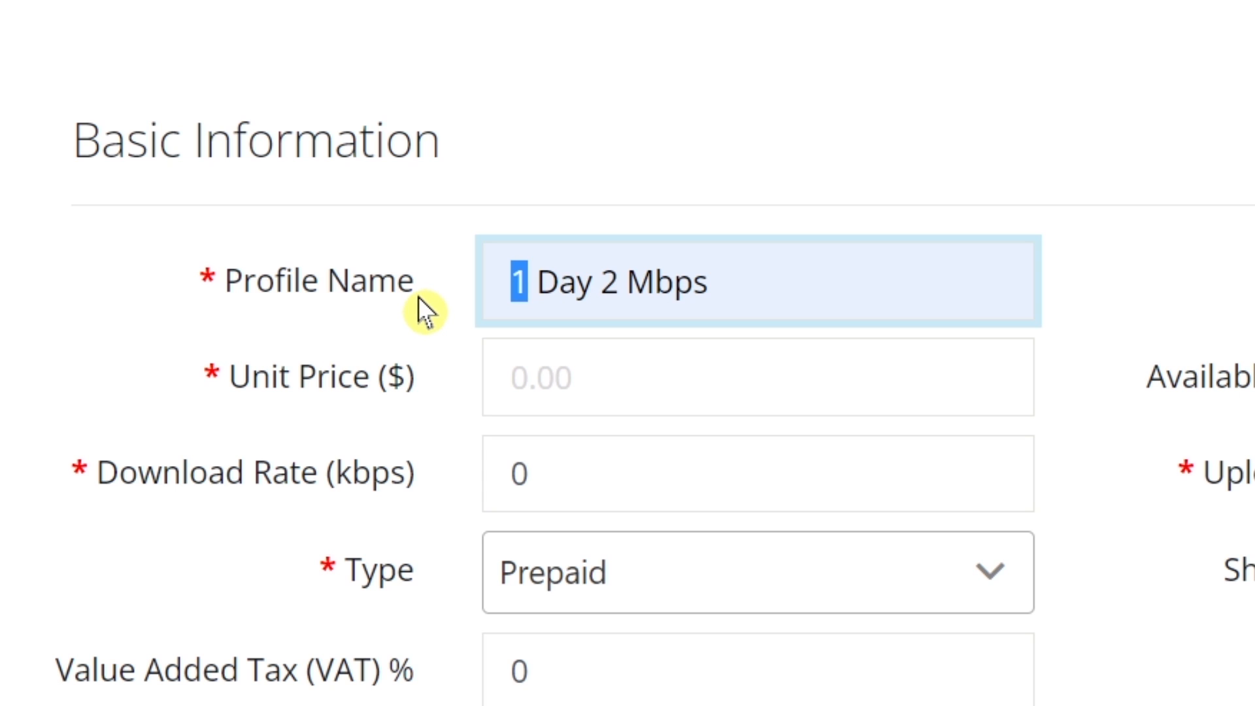
text(7)
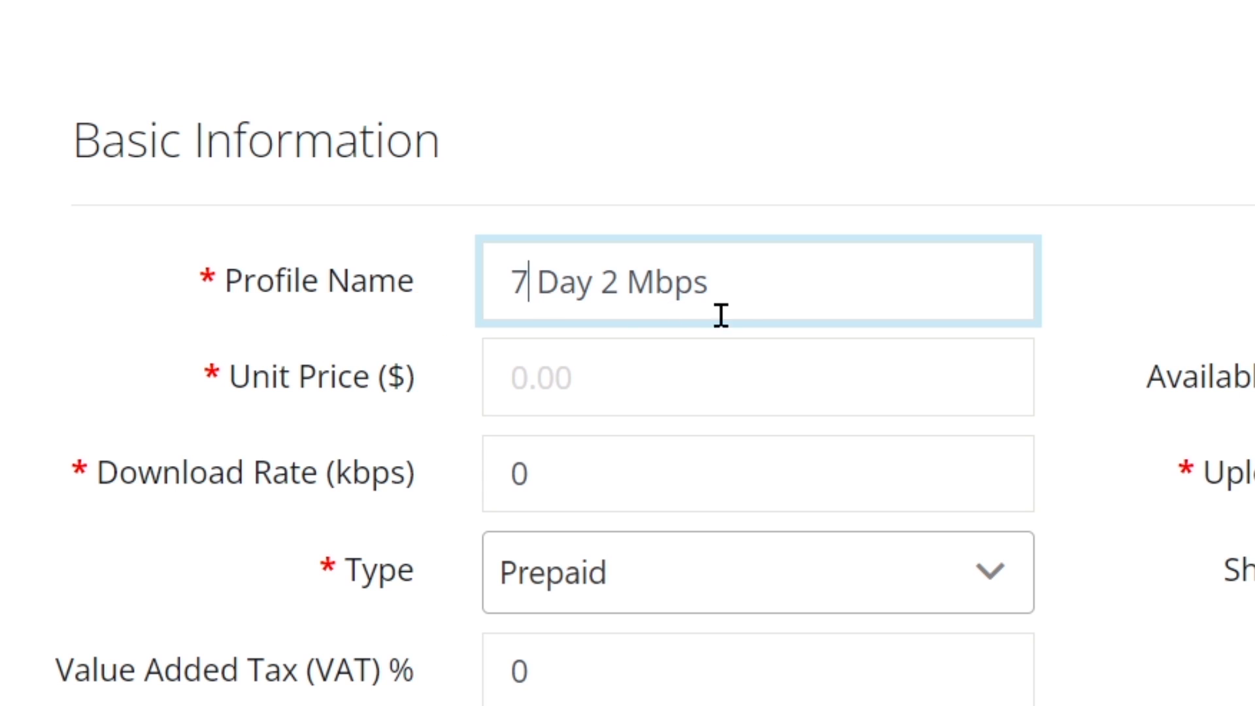
- Copy the profile name "7 Day 2 Mbps" into the Short Description field
drag(740, 282, 414, 292)
right_click(548, 288)
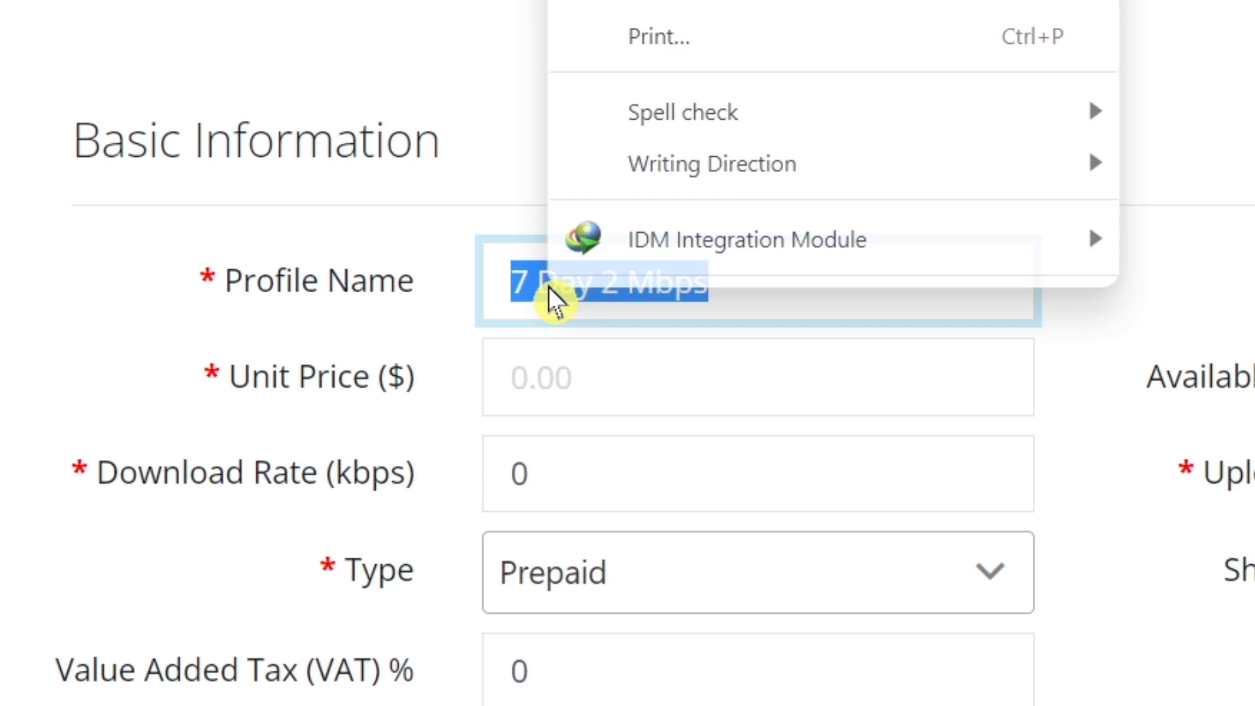
click(660, 2)
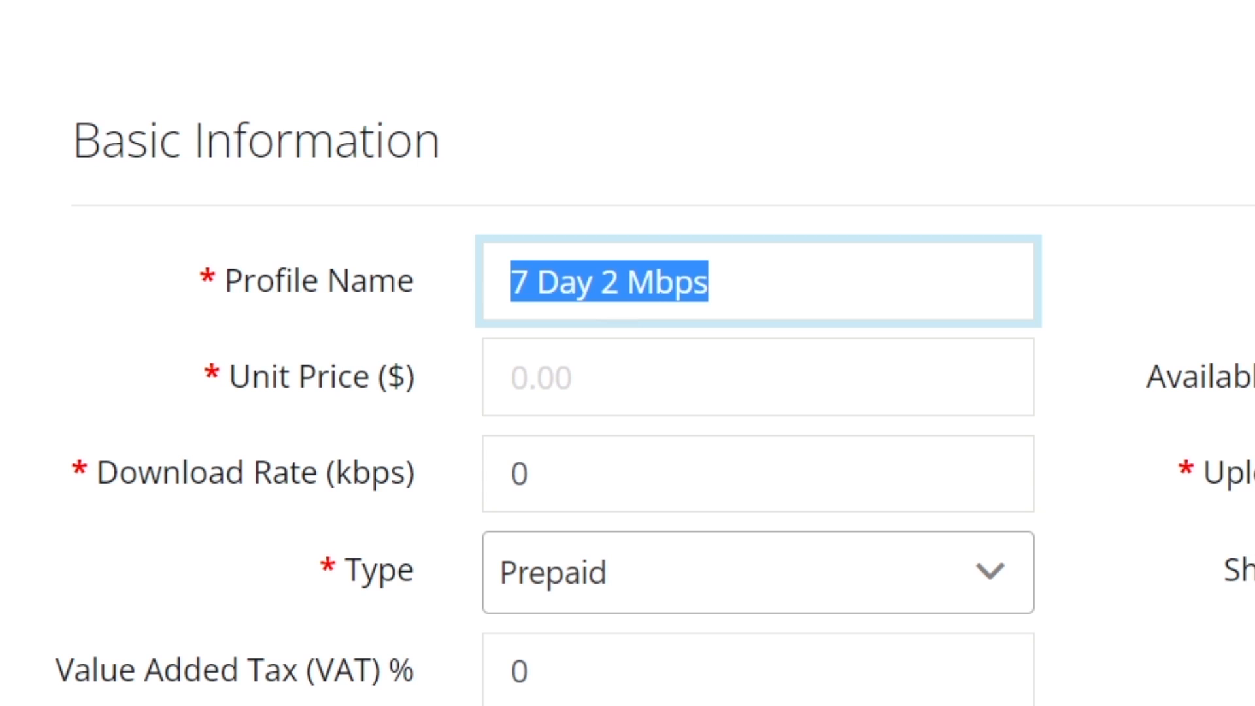
click(1253, 561)
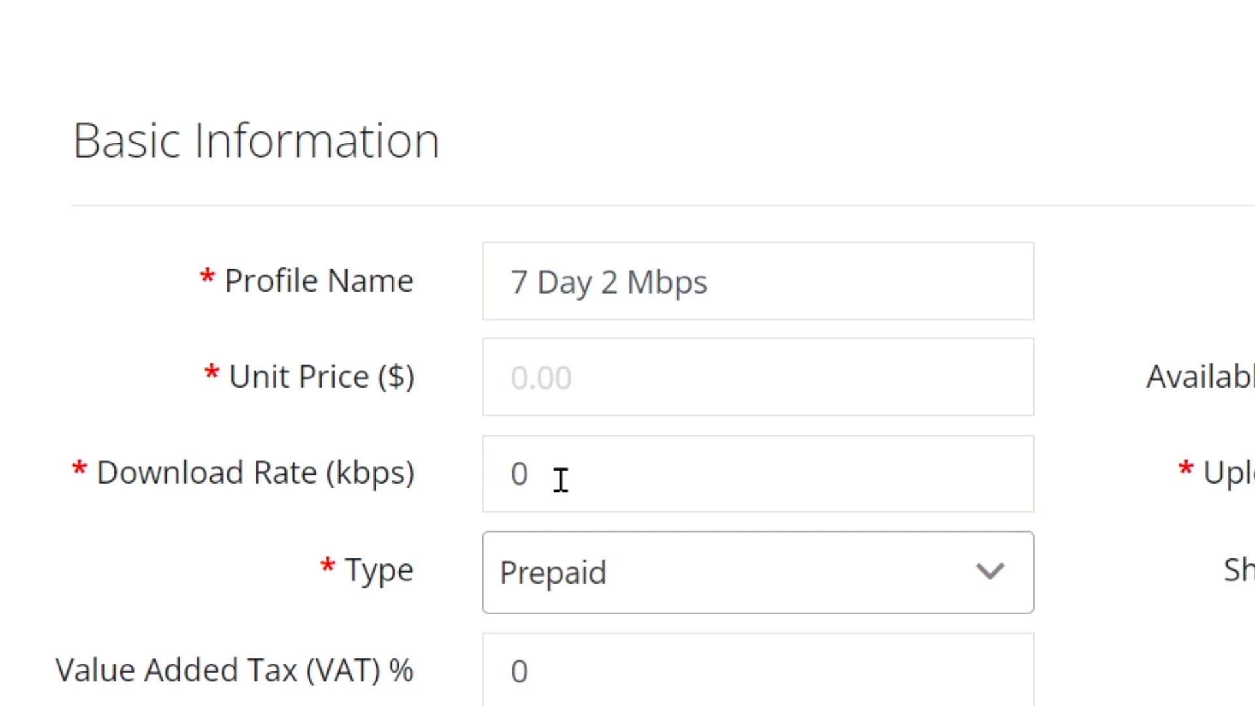
- Set the 7-day profile's unit price to $300 and both its download and upload rates to 2048 kbps
click(591, 390)
text(3000)
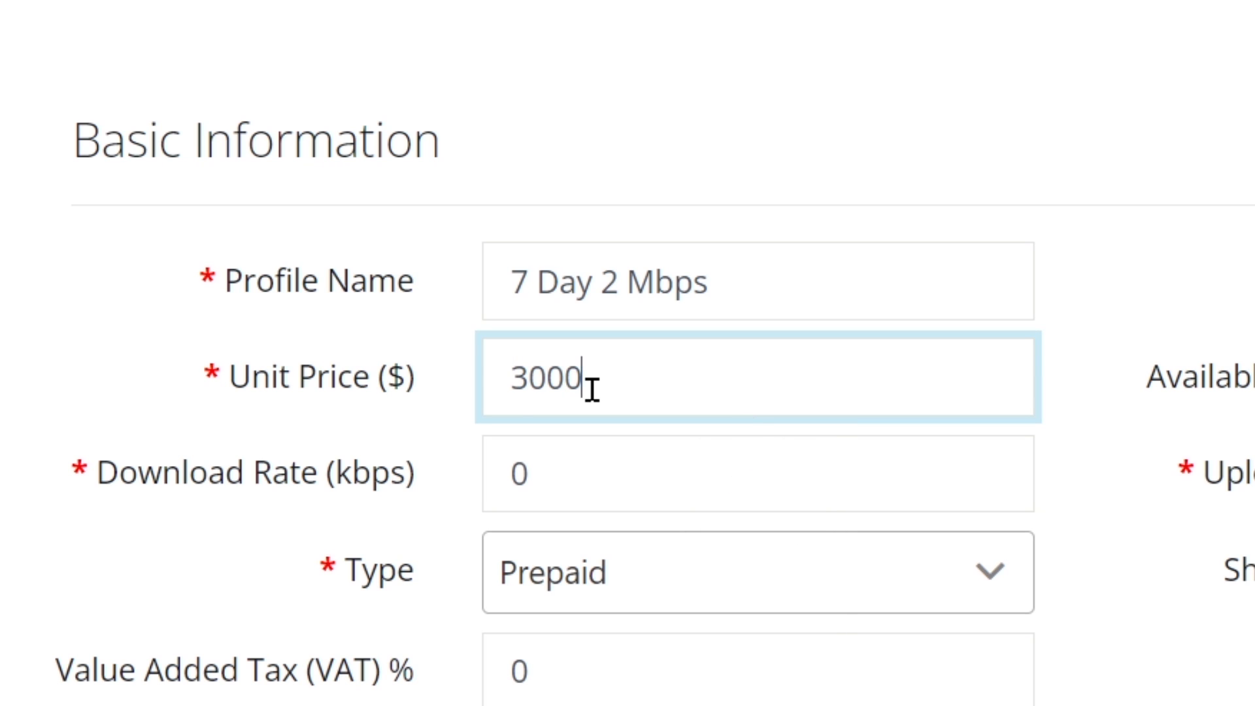
key(BackSpace)
key(Tab)
text(2048)
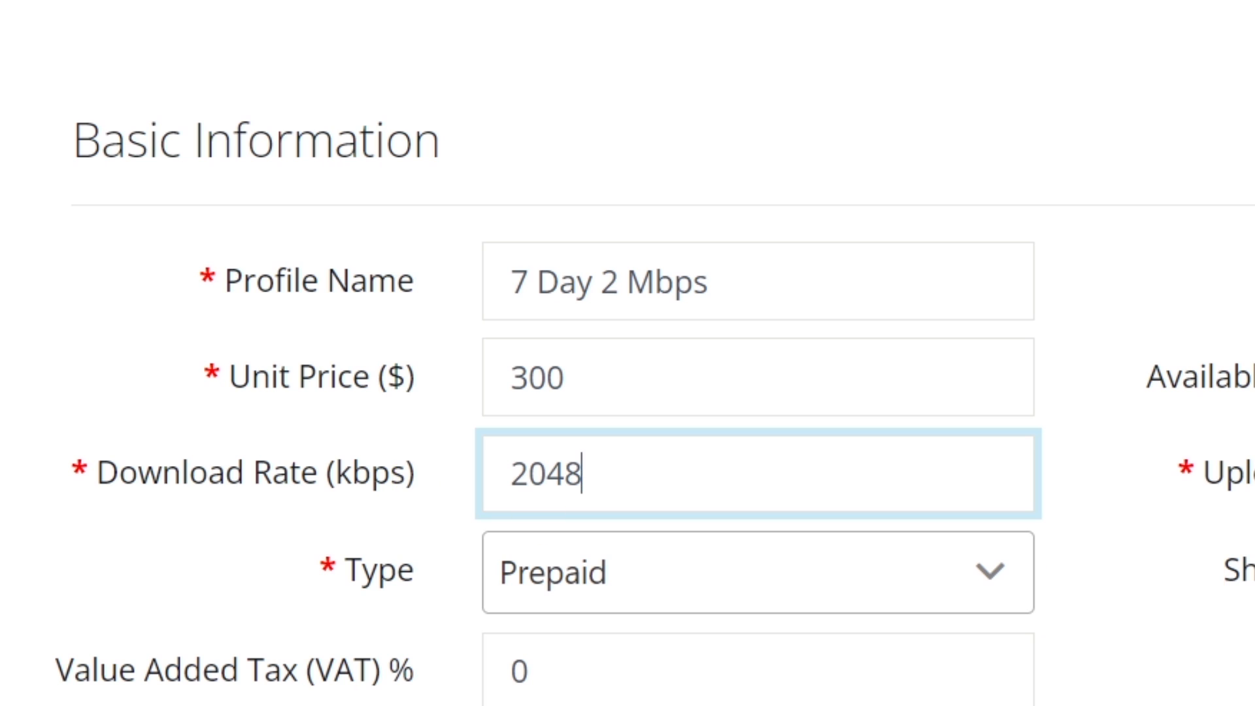
key(Tab)
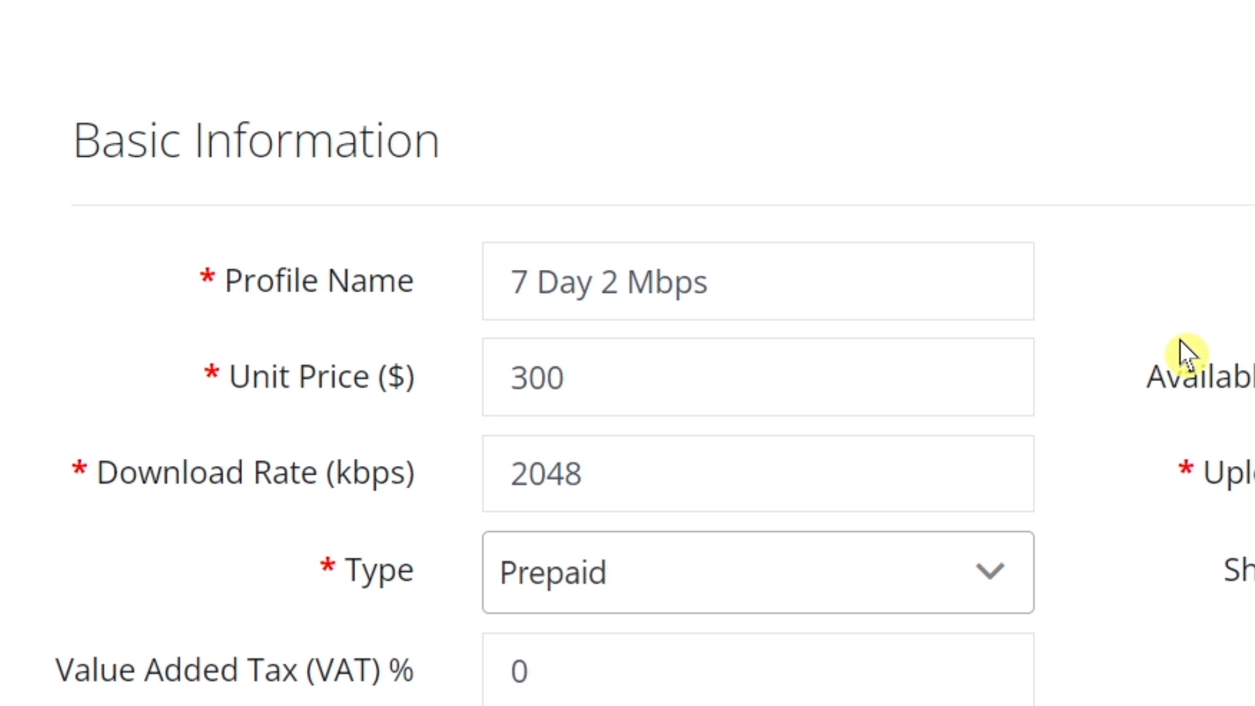
- Enable Limit Expiration in the Service Limits and set the expiration to 7 day(s)
scroll(1180, 341, down, 3)
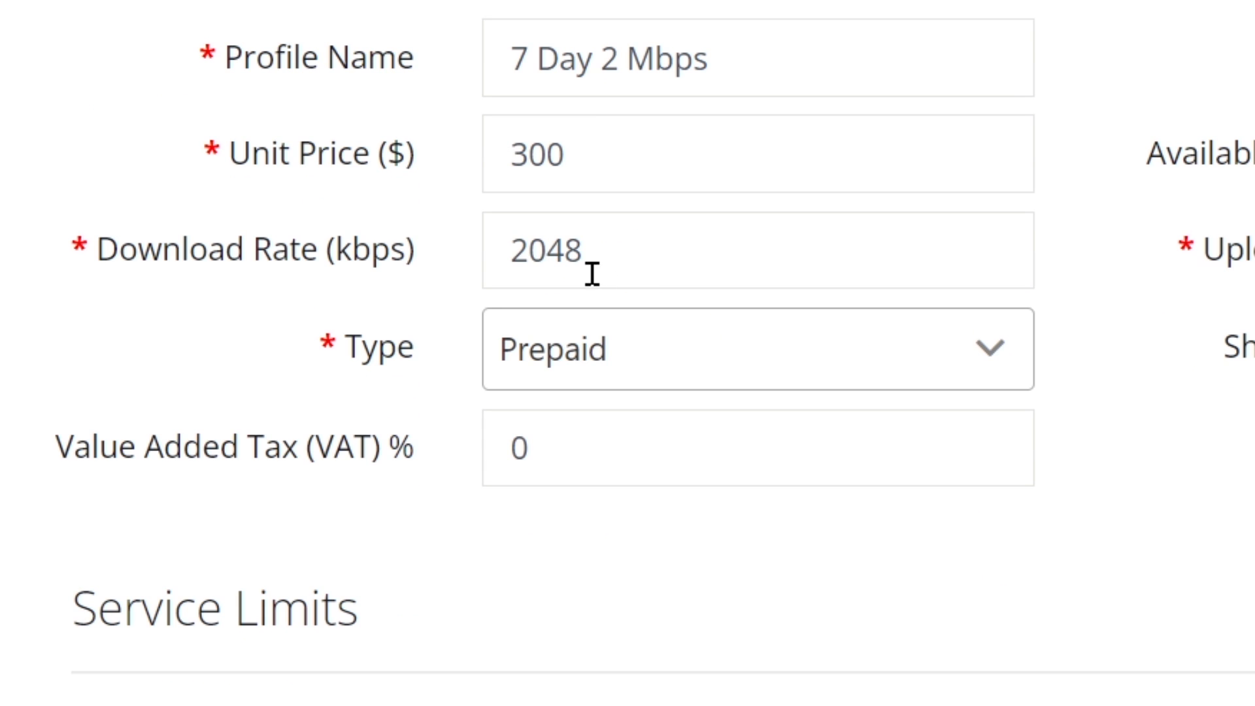
scroll(915, 268, down, 3)
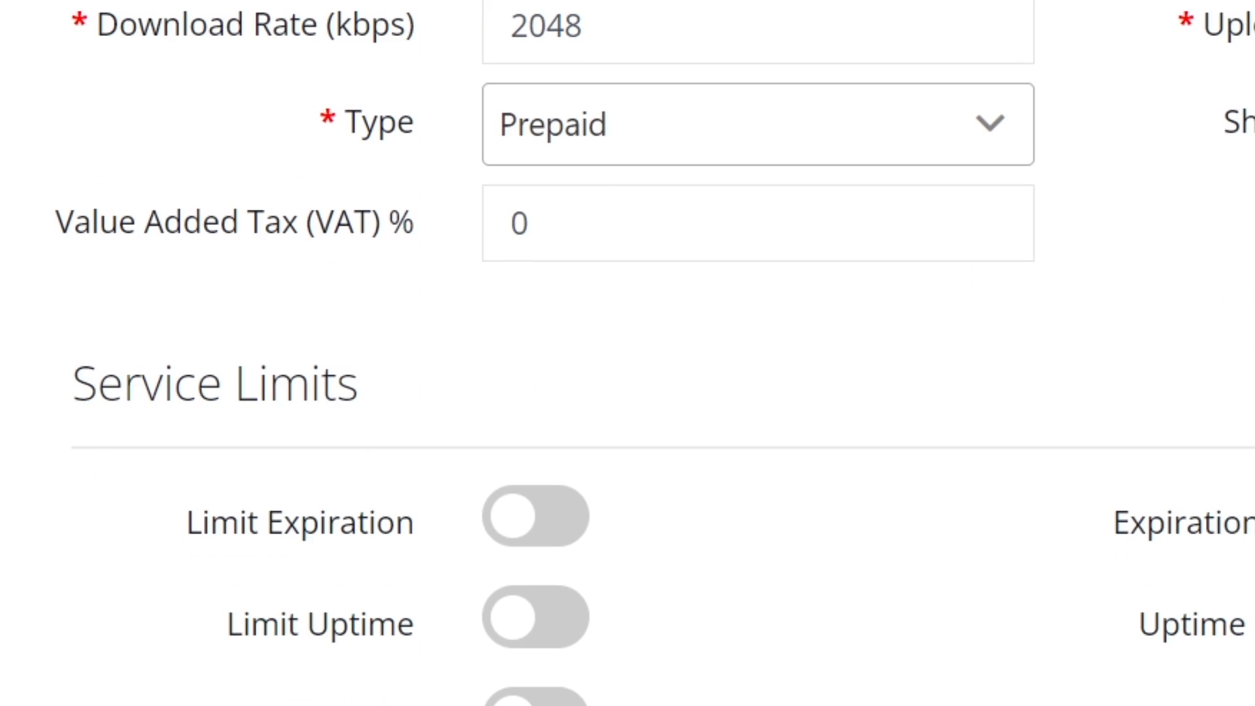
scroll(1224, 280, down, 3)
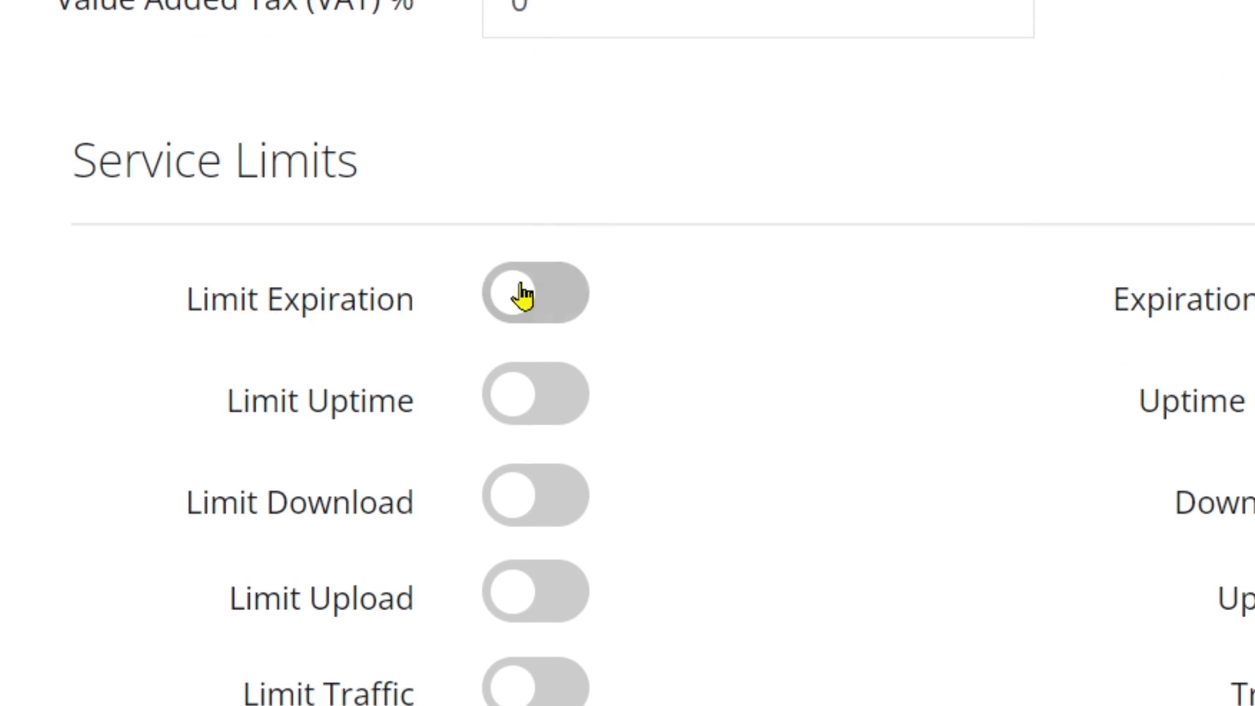
click(559, 296)
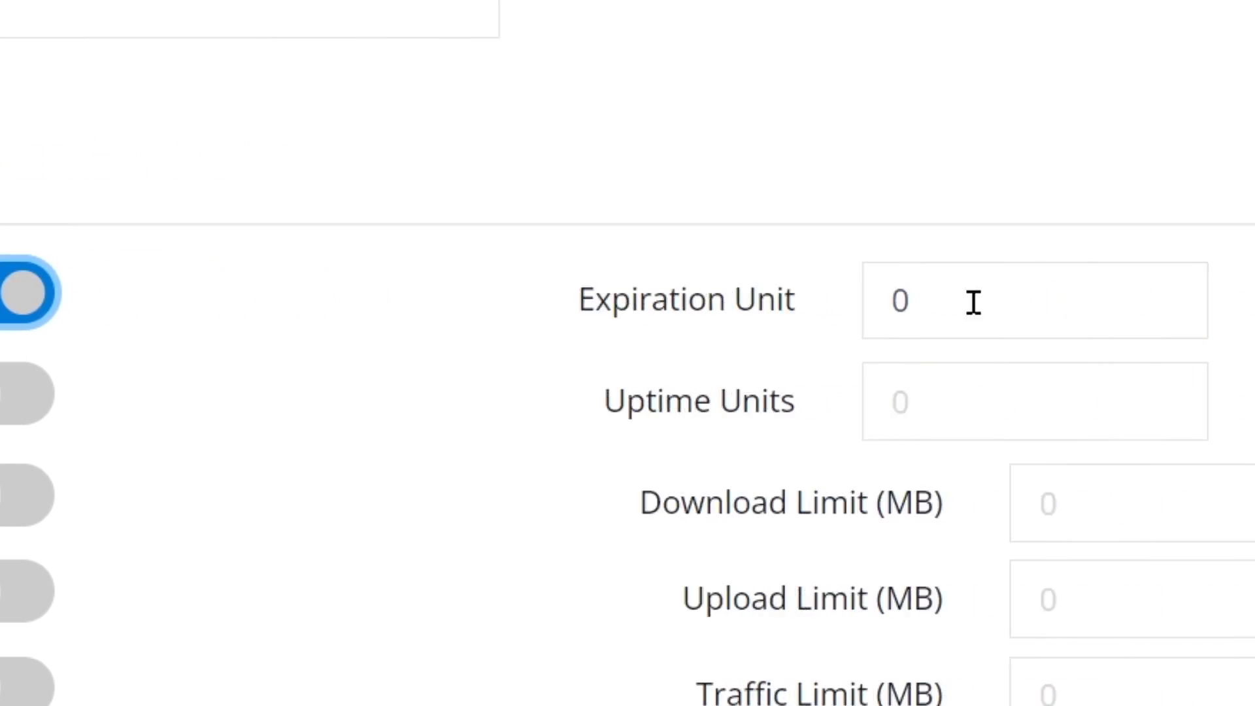
click(1048, 325)
click(991, 392)
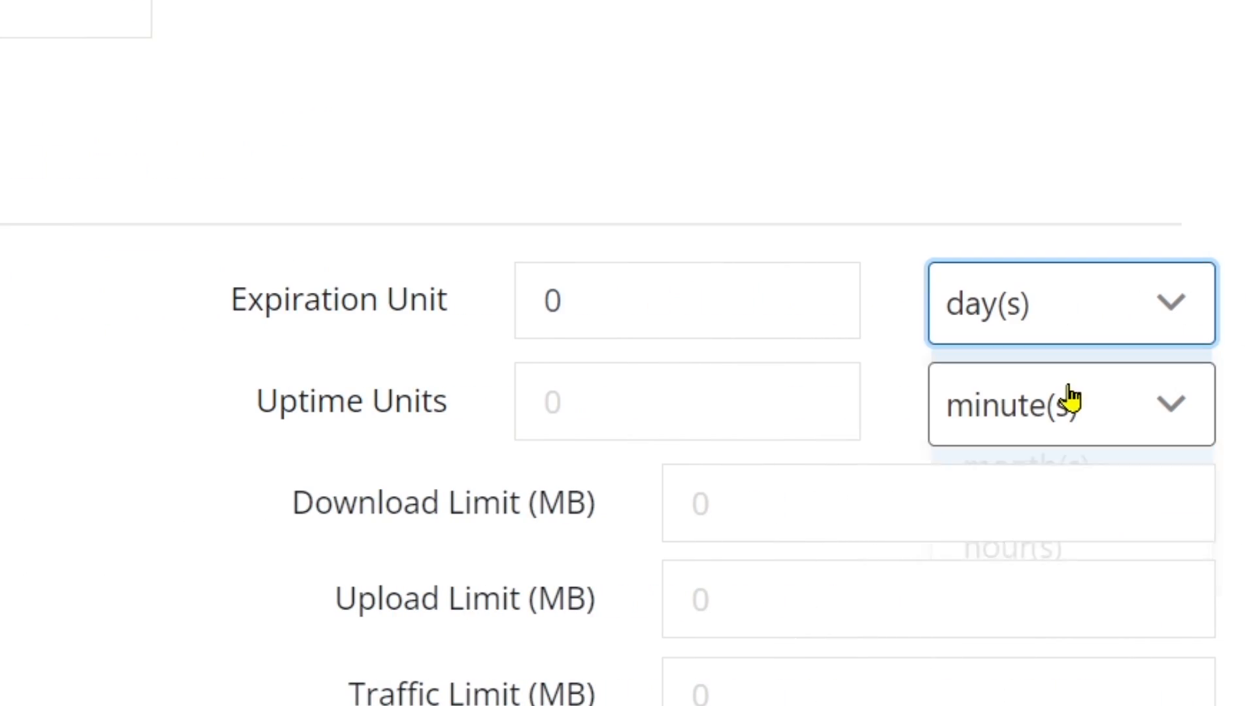
drag(672, 301, 349, 305)
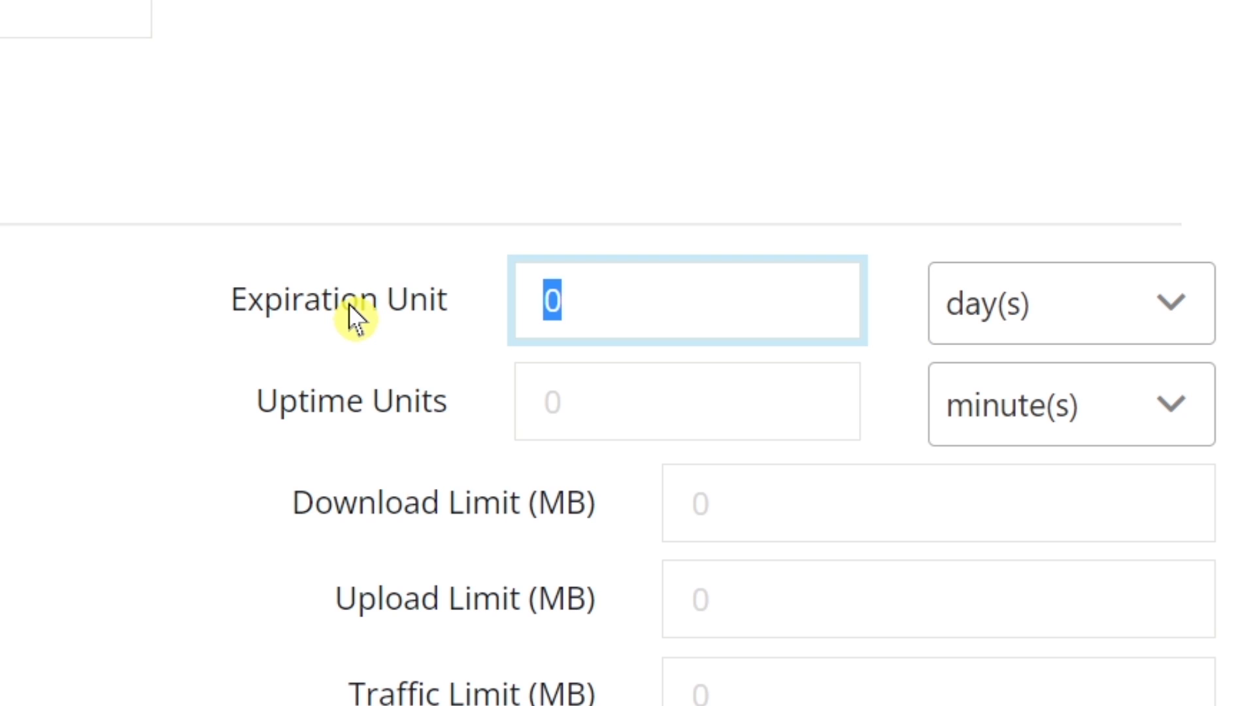
text(7)
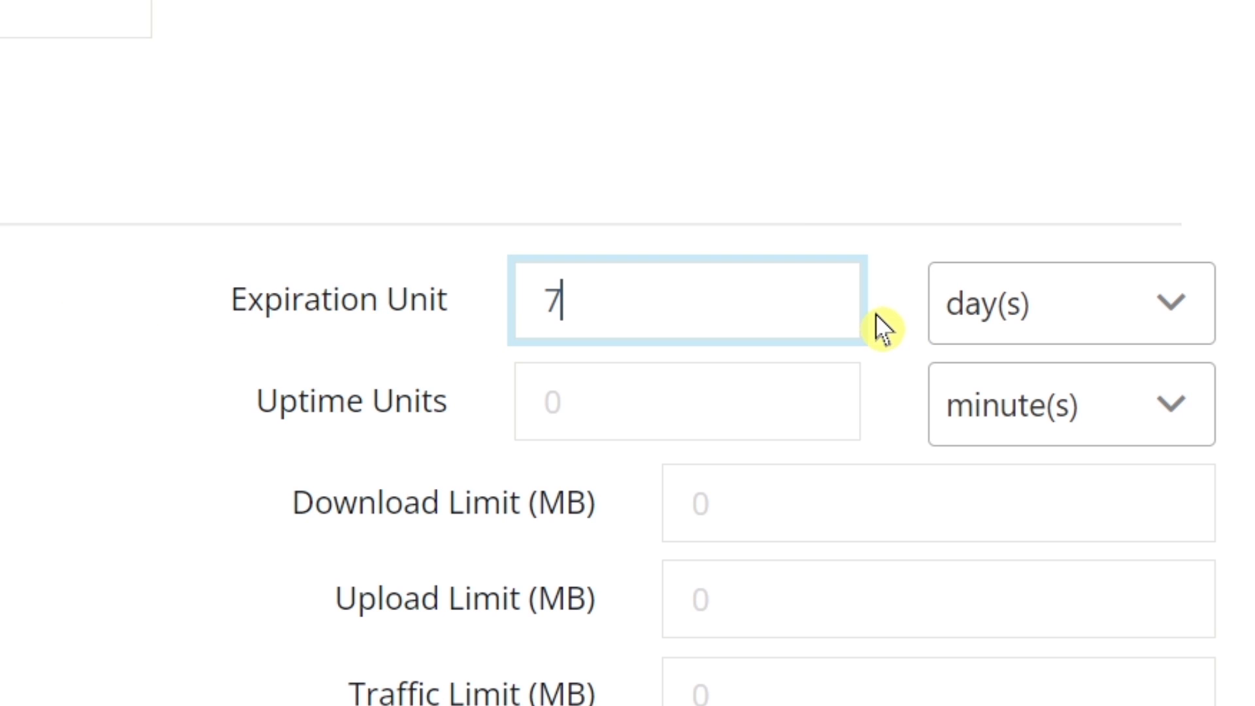
- Submit the completed form to save the 7 Day 2 Mbps profile
scroll(320, 394, down, 10)
scroll(320, 394, down, 20)
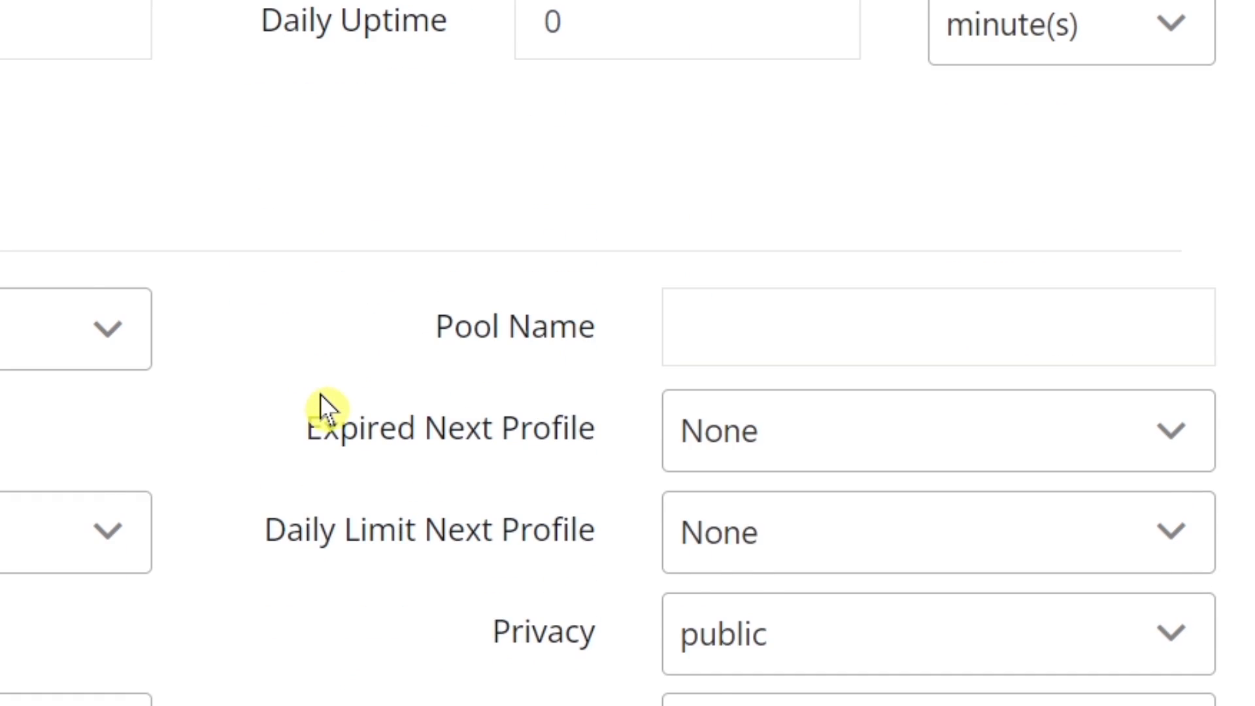
scroll(319, 394, down, 10)
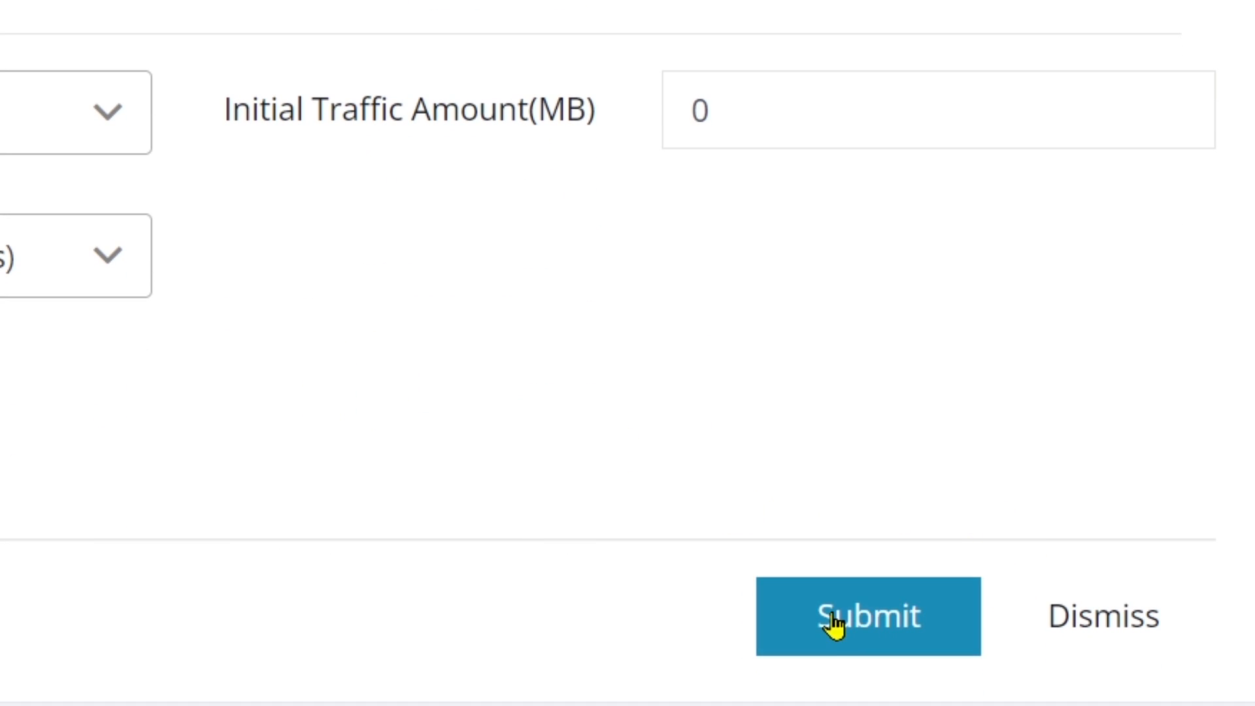
click(834, 624)
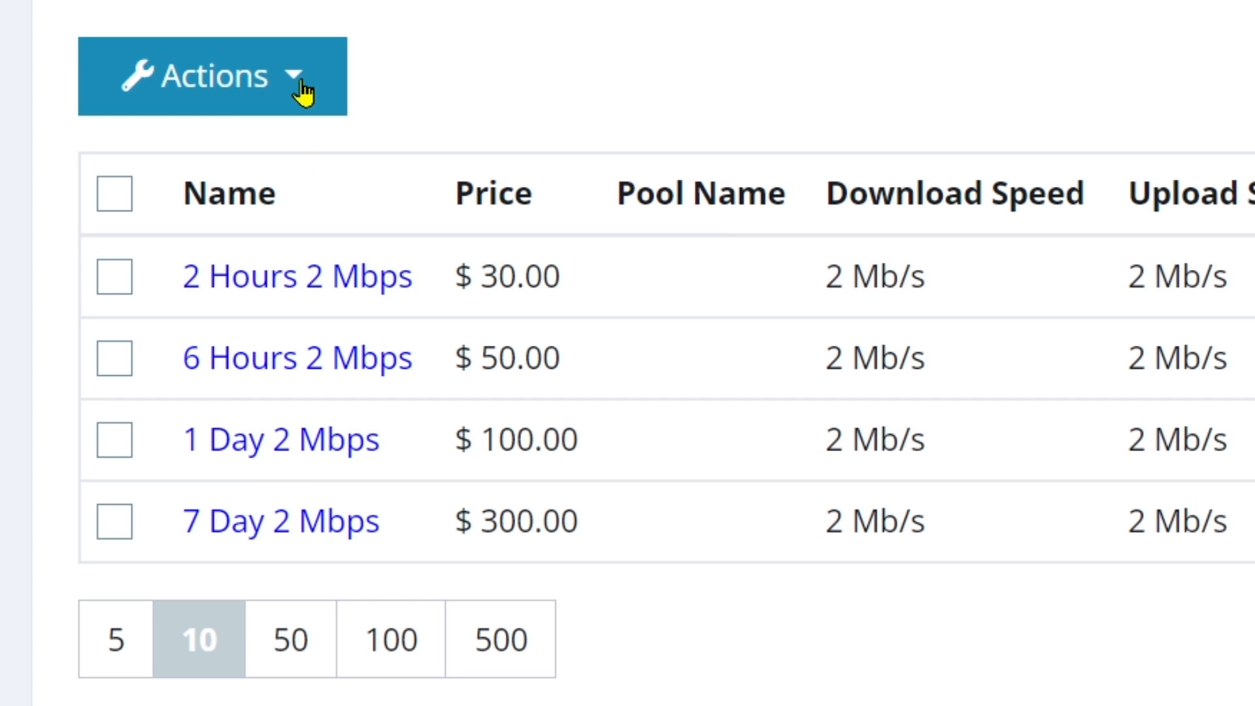
- Start a new profile named "1 Month 2 Mbps" and copy that name into its Short Description
click(299, 90)
click(255, 166)
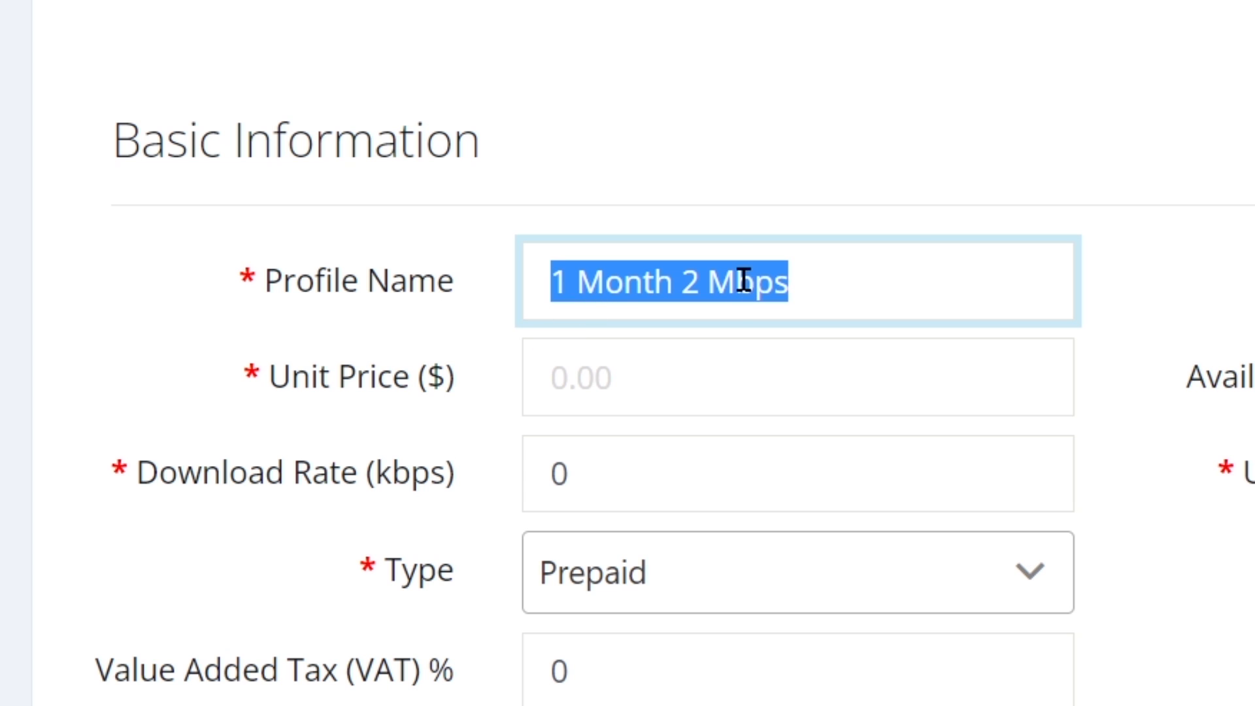
right_click(743, 279)
click(914, 1)
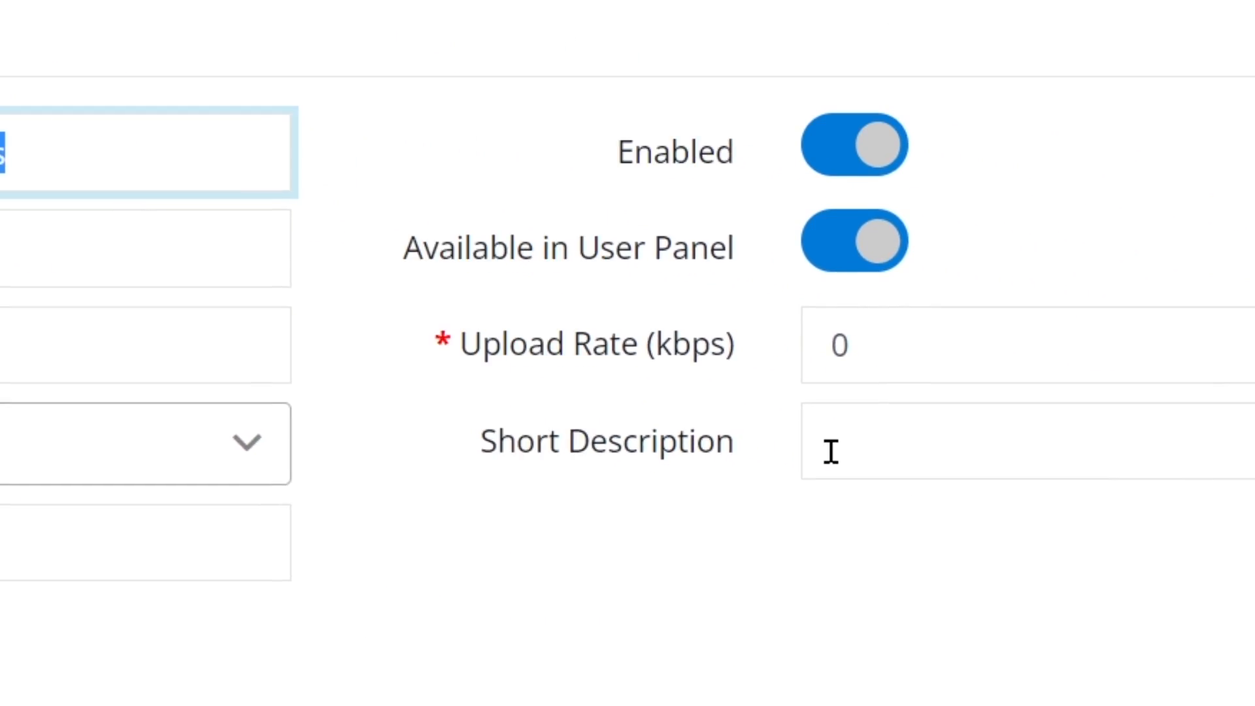
click(1101, 496)
right_click(1102, 496)
click(805, 12)
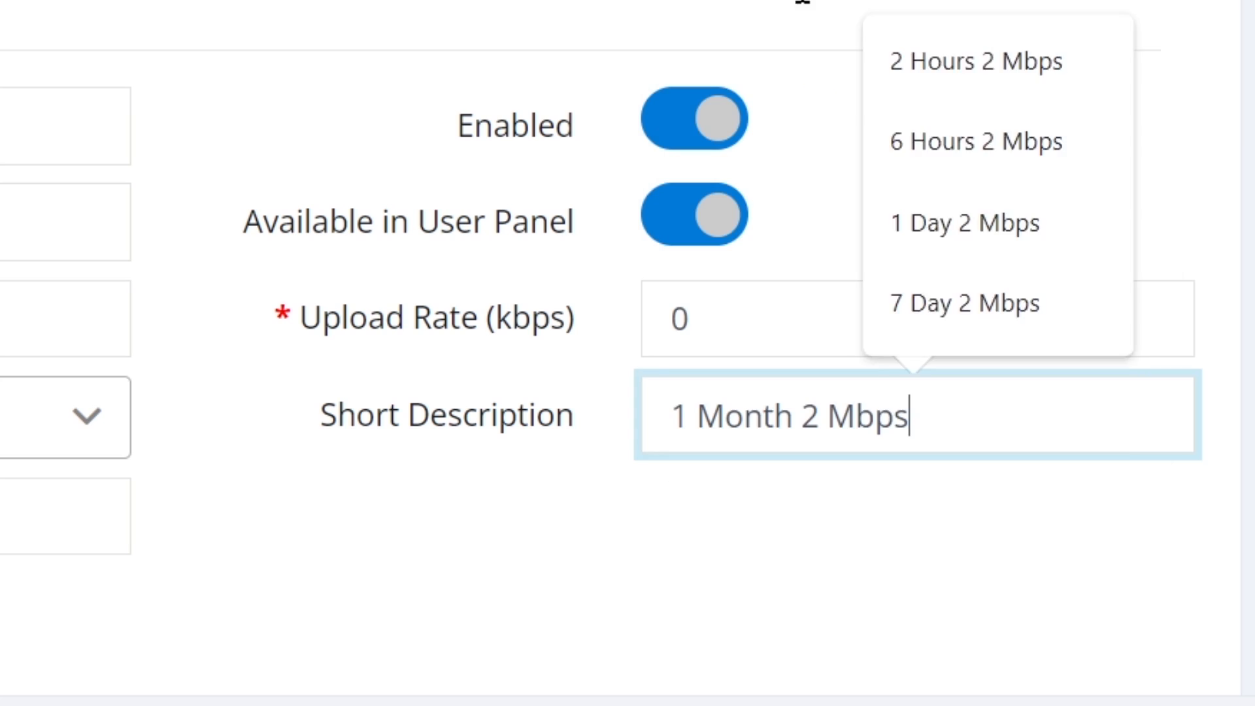
- Set the 1-month profile's unit price to $1000 and both its download and upload rates to 2048 kbps
click(174, 279)
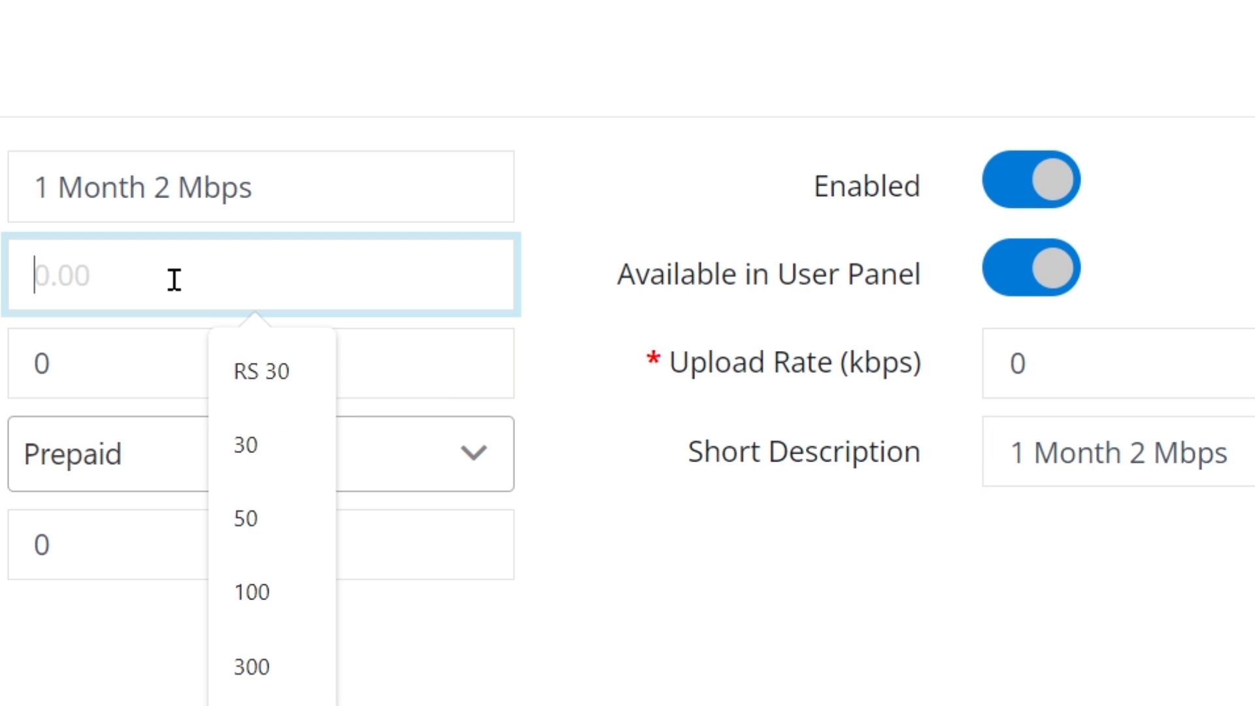
text(1000)
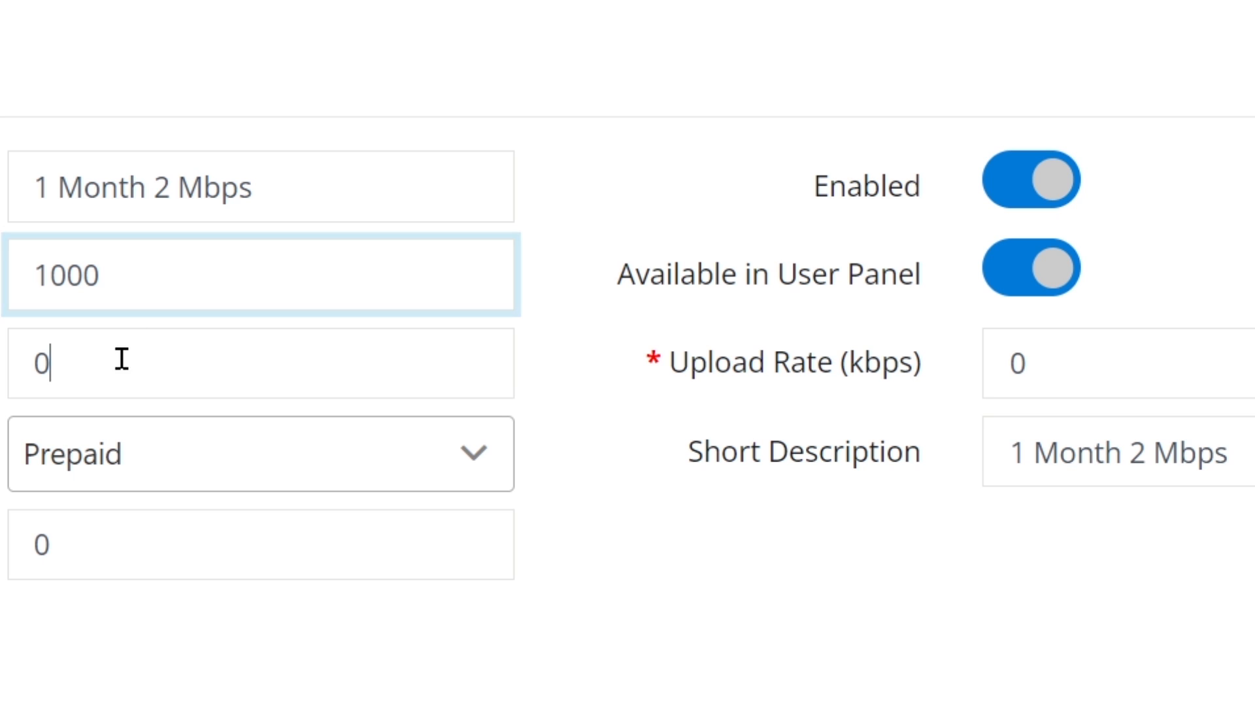
key(Tab)
text(2048)
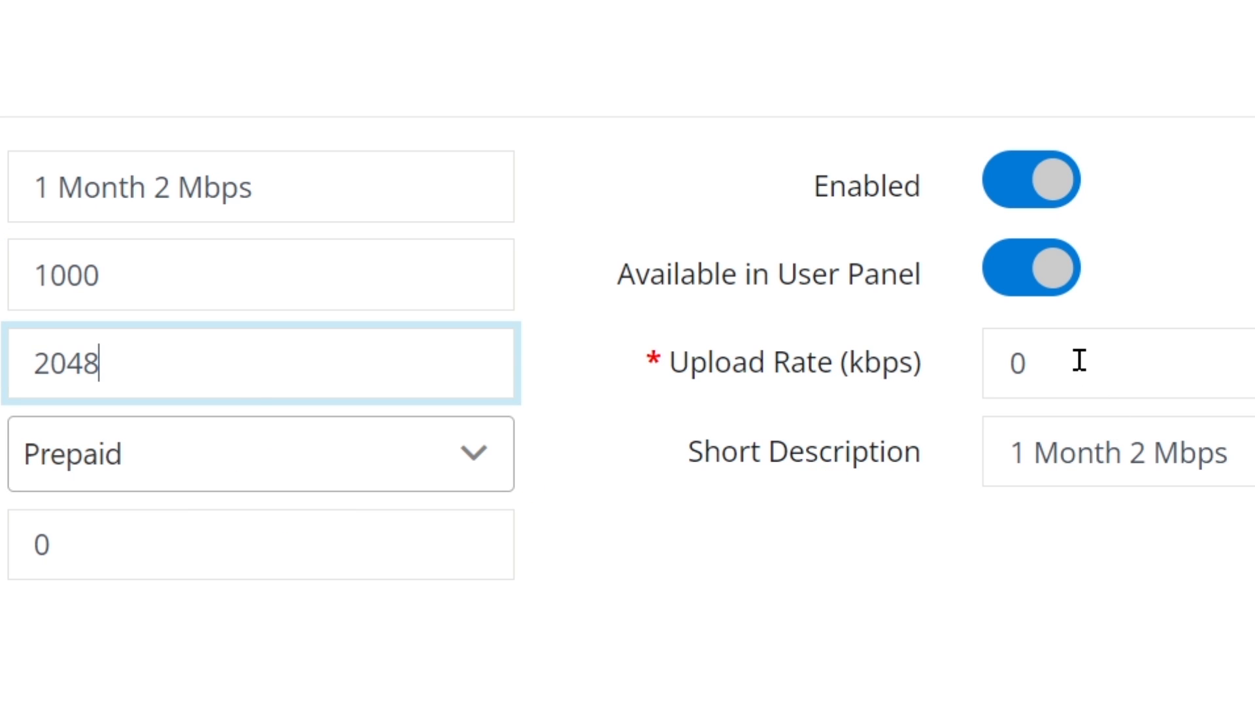
key(Tab)
text(2048)
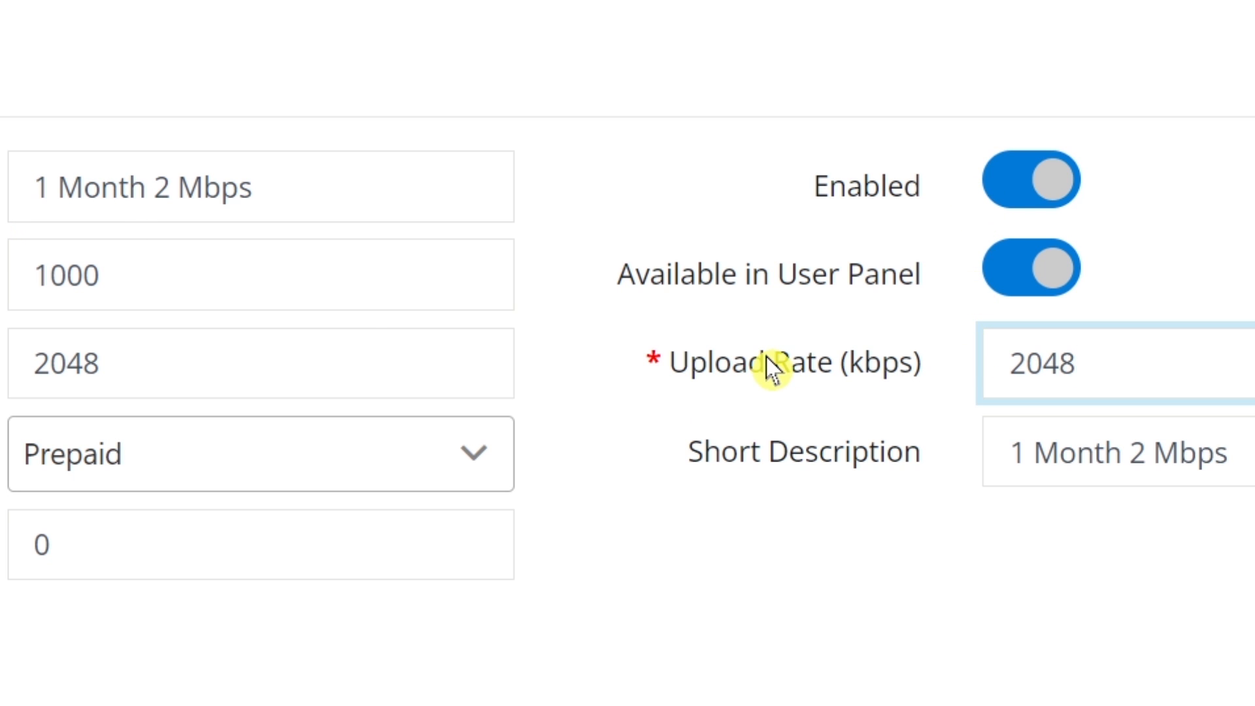
- Enable Limit Expiration in the Service Limits and set the expiration to 1 month(s)
scroll(769, 362, down, 4)
scroll(770, 258, down, 2)
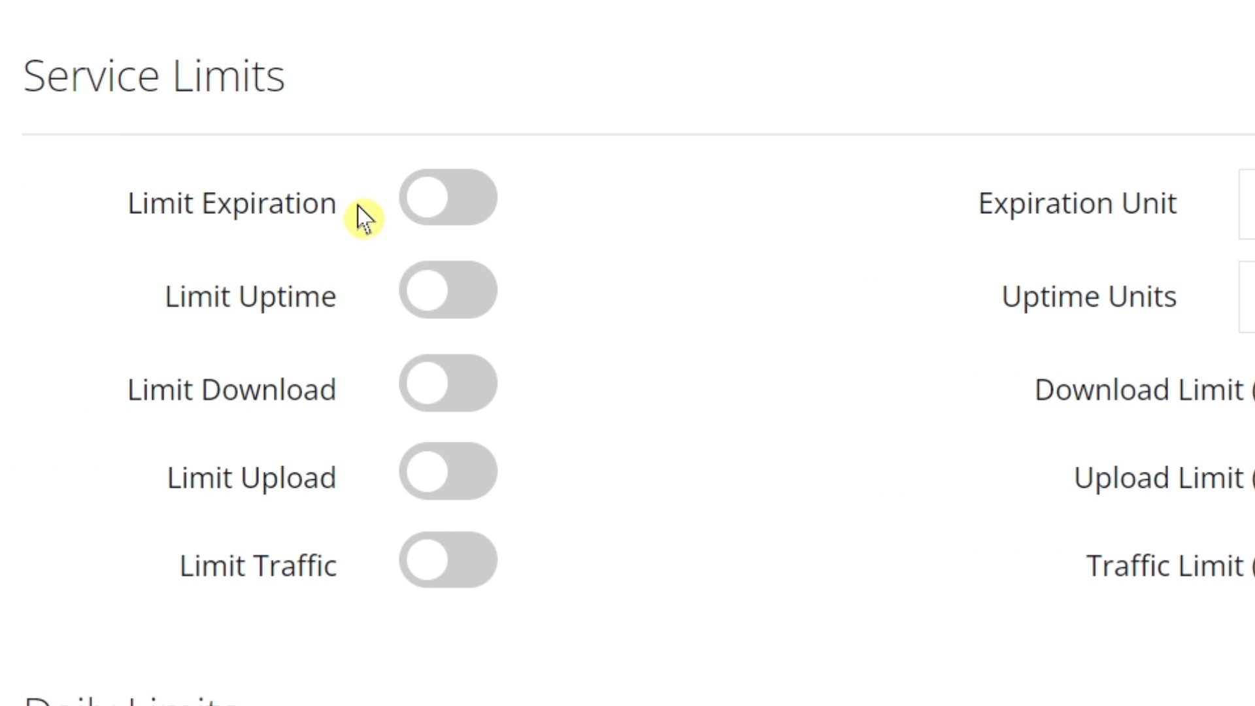
click(464, 202)
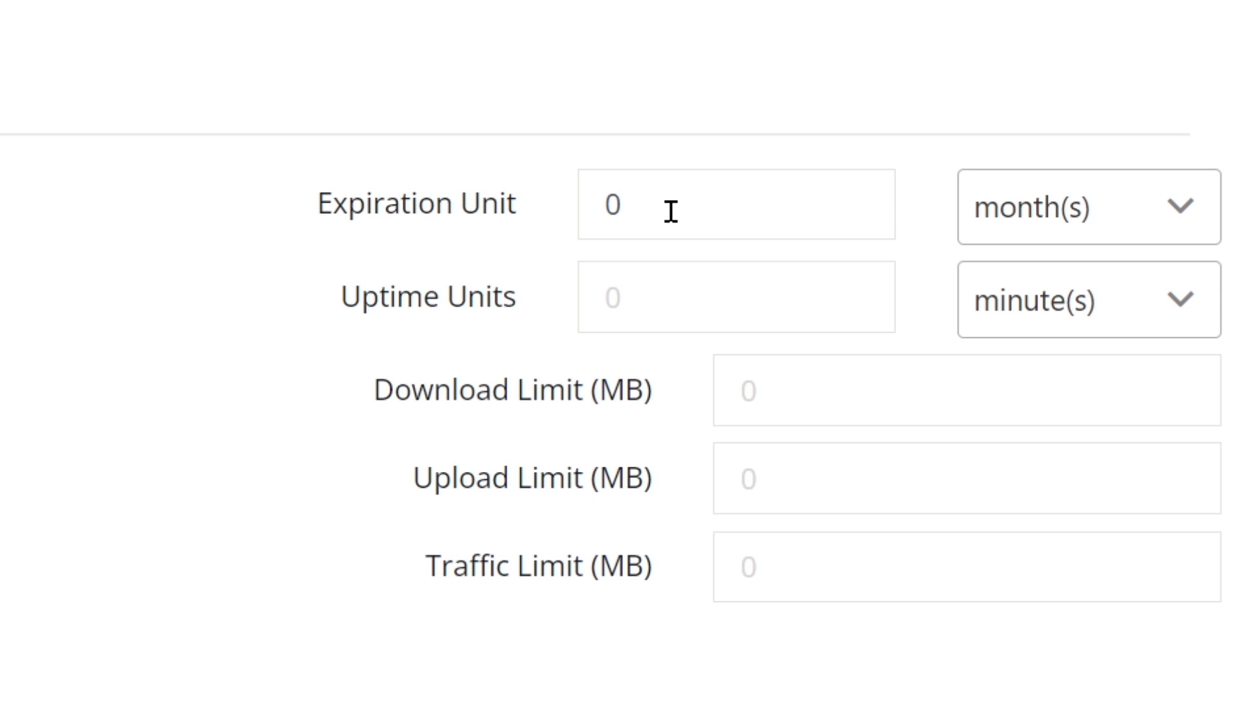
drag(664, 200, 552, 224)
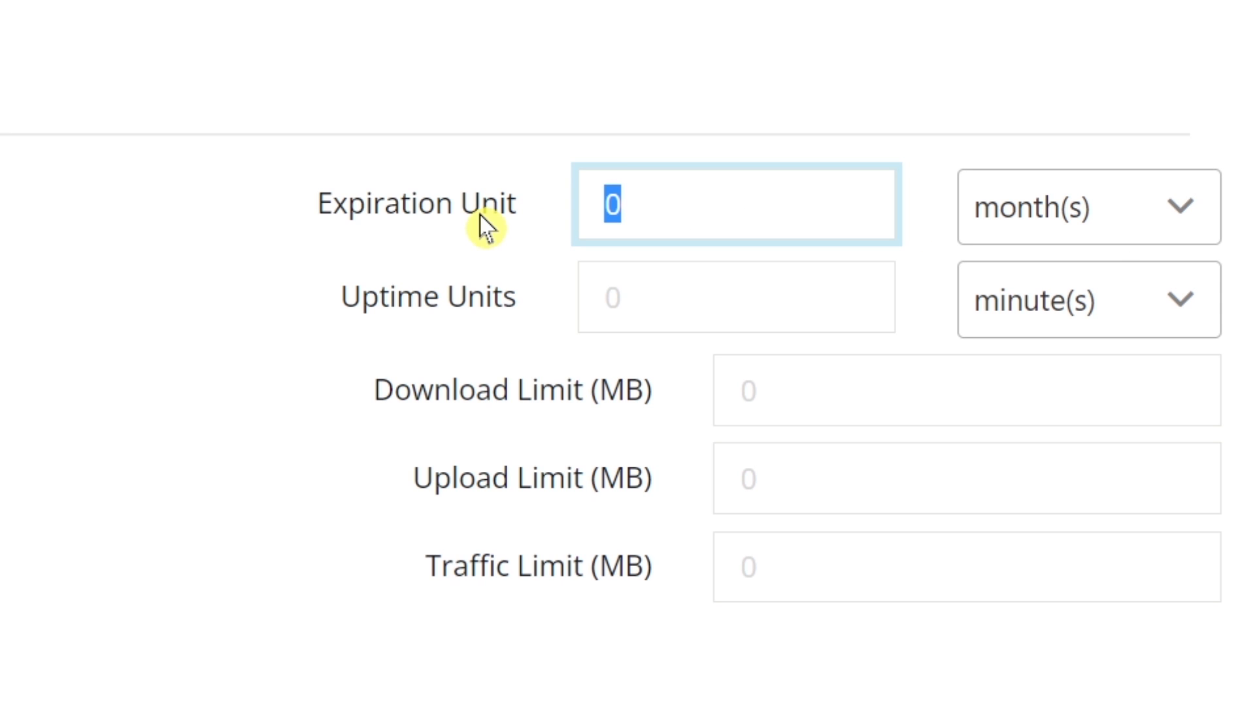
text(1)
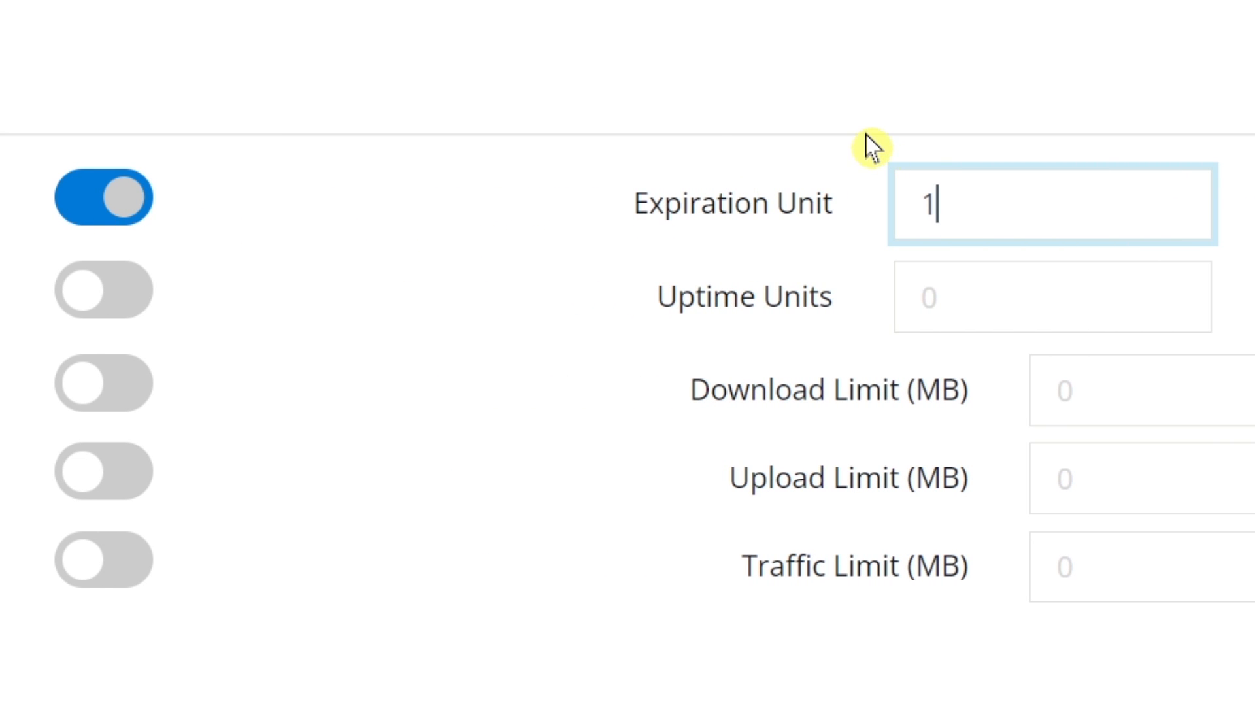
- Submit the completed form to save the 1 Month 2 Mbps profile
scroll(690, 101, down, 15)
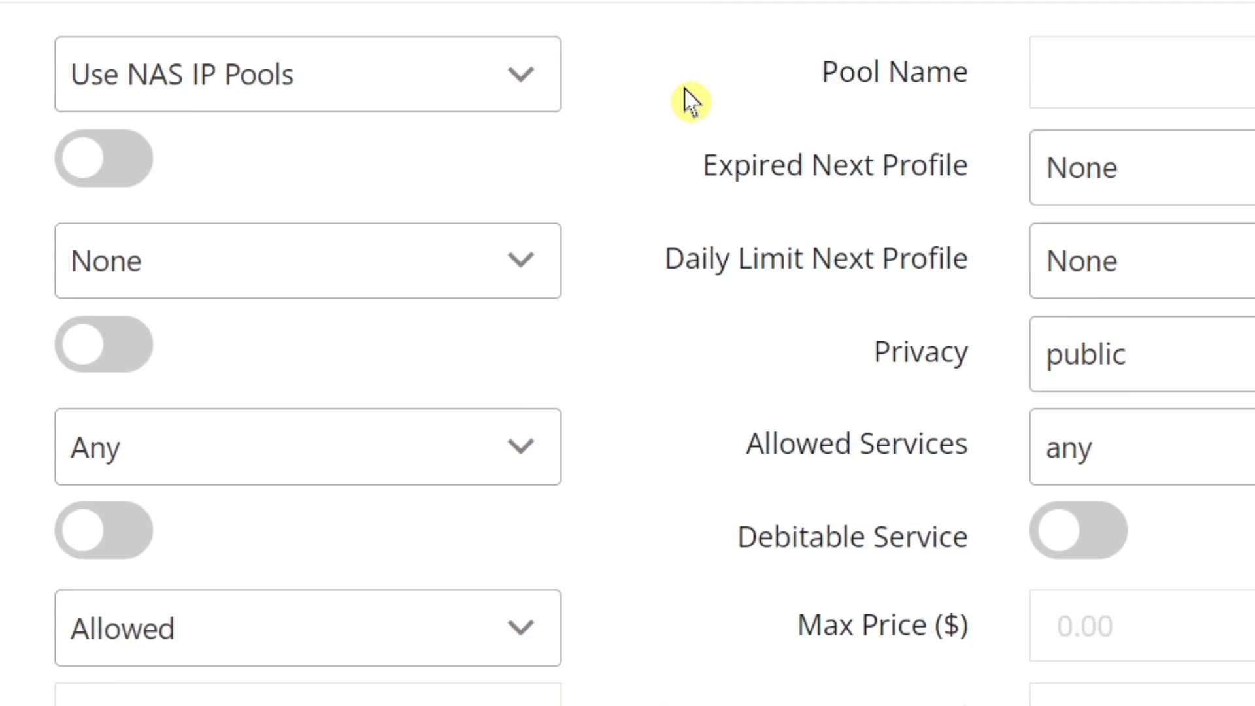
scroll(690, 101, down, 10)
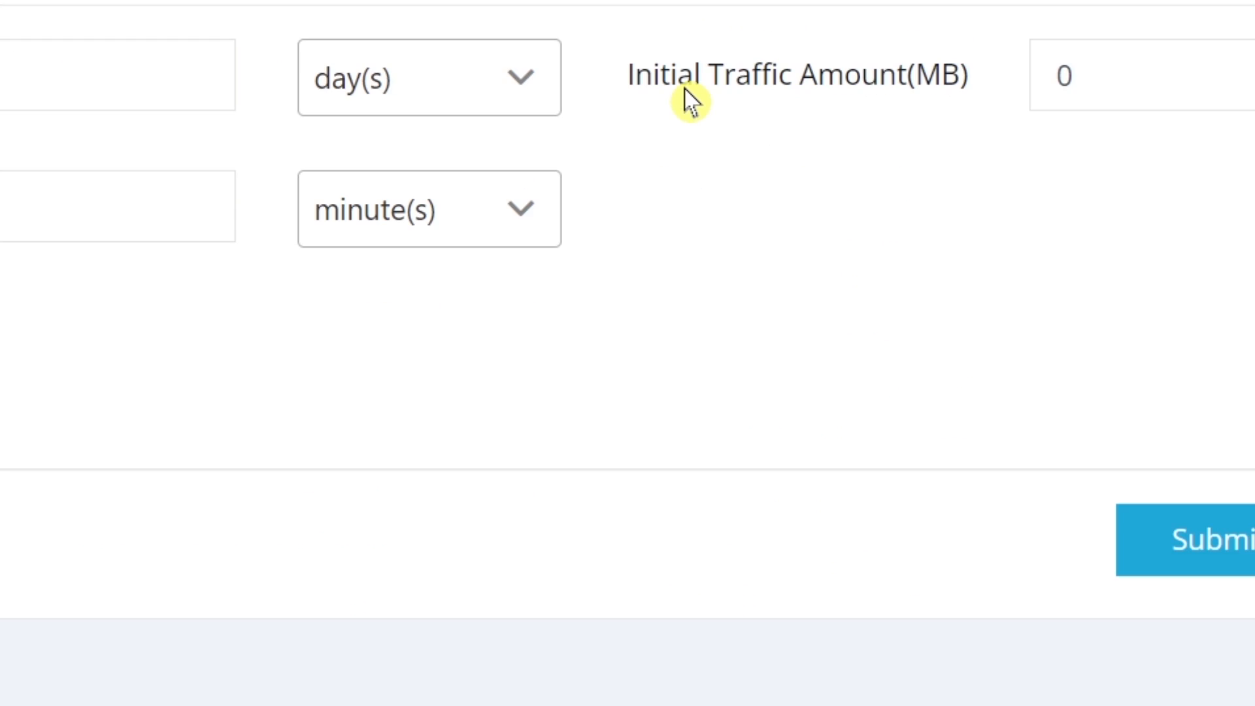
click(834, 604)
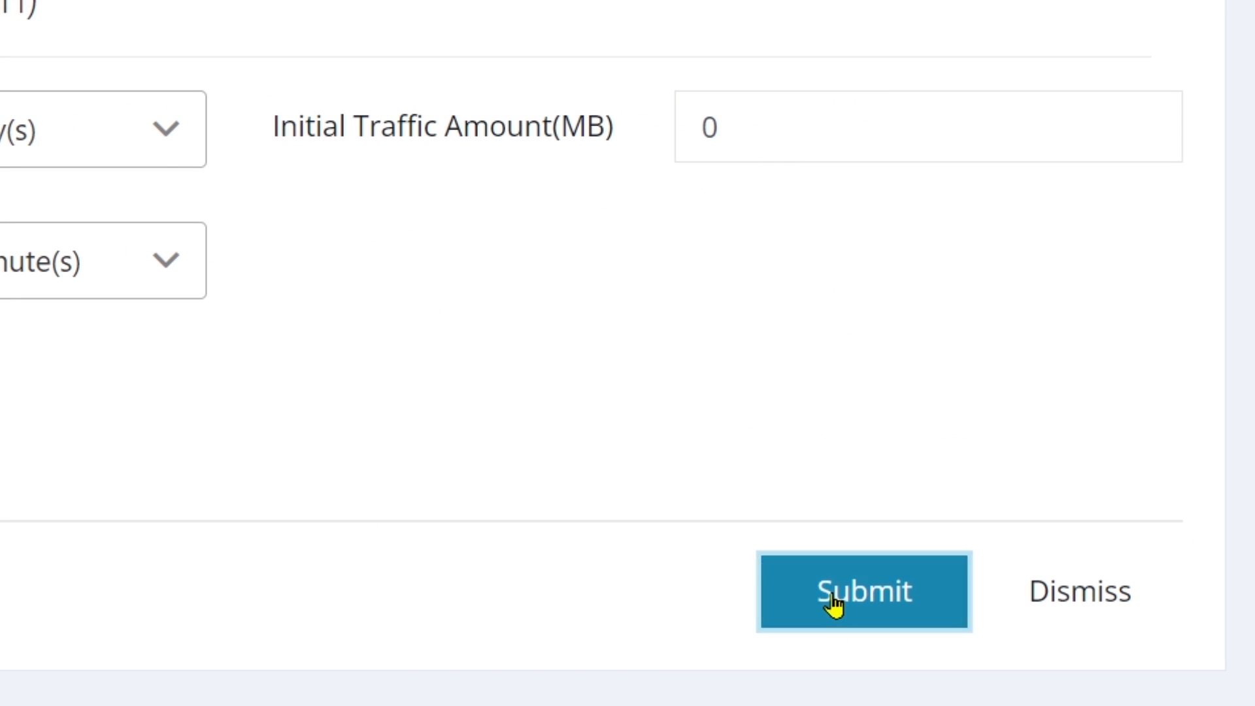